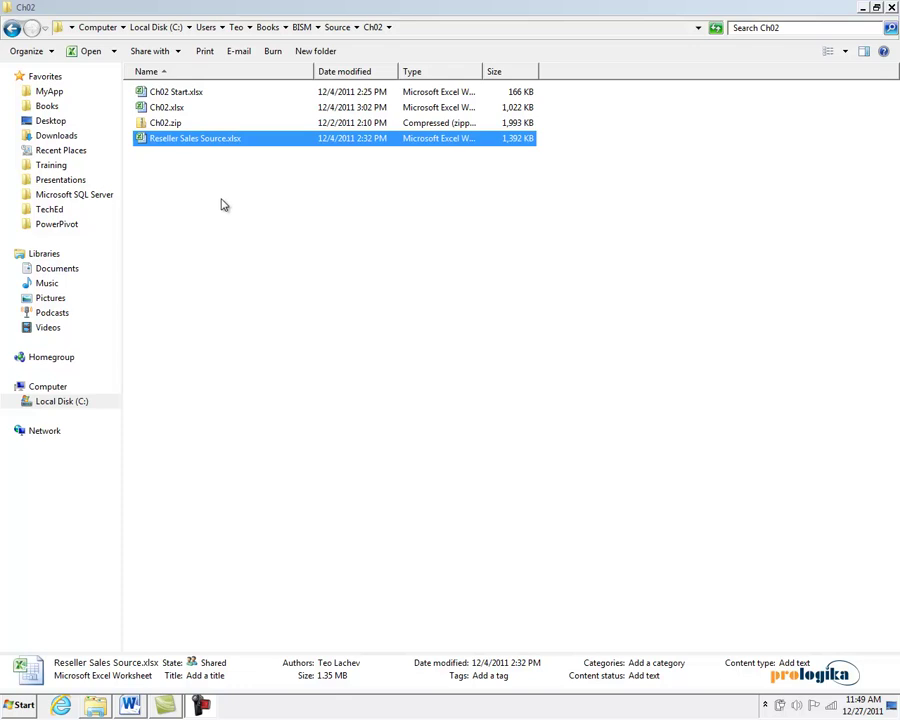
# - Open Reseller Sales Source.xlsx and examine its reseller, sales order number, line number and order quantity columns
pyautogui.doubleClick(172, 147)
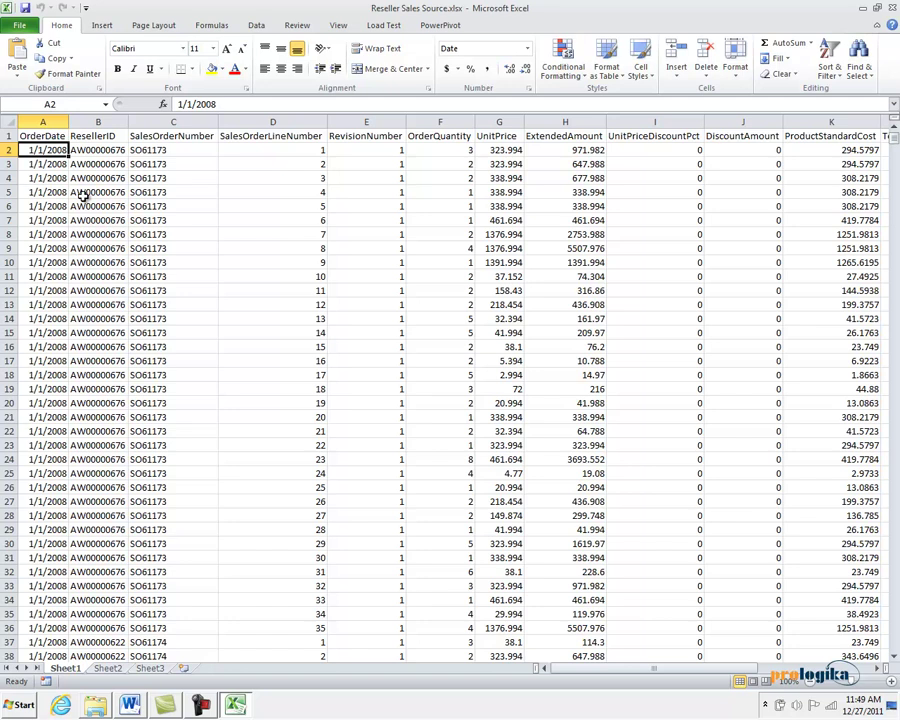
pyautogui.click(107, 152)
pyautogui.click(178, 151)
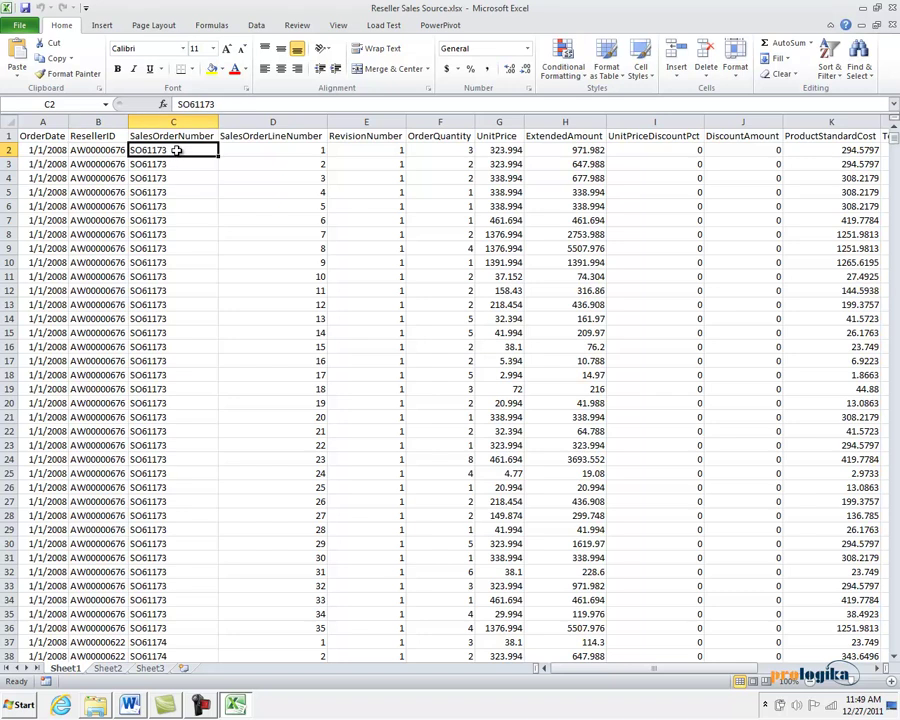
pyautogui.click(287, 149)
pyautogui.click(437, 149)
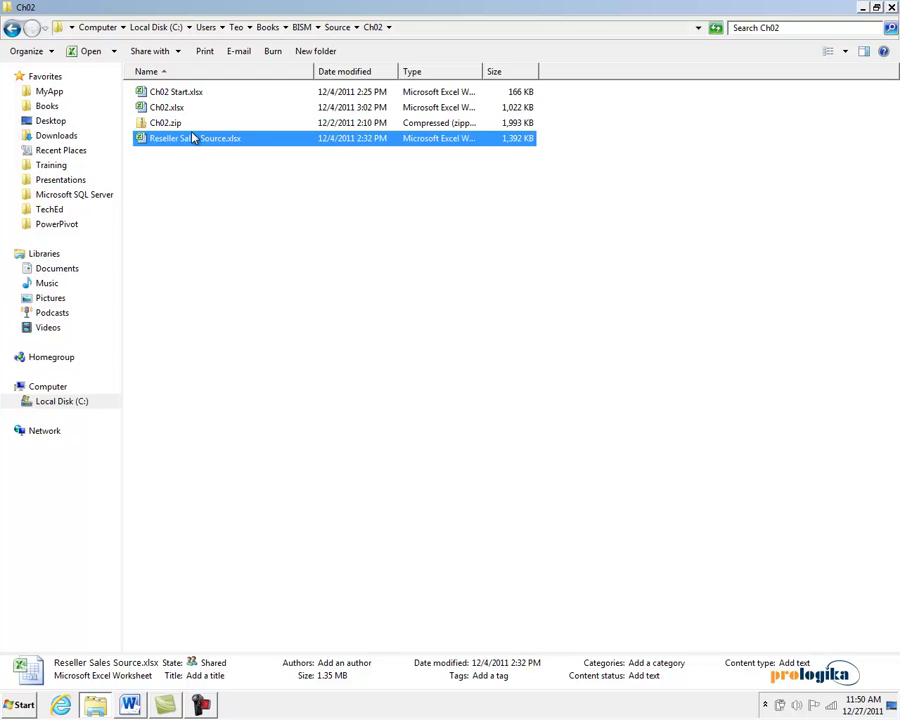
# - Open the Ch02 Start.xlsx workbook and save a copy in the same folder as Ch02 Finish.xlsx
pyautogui.click(168, 96)
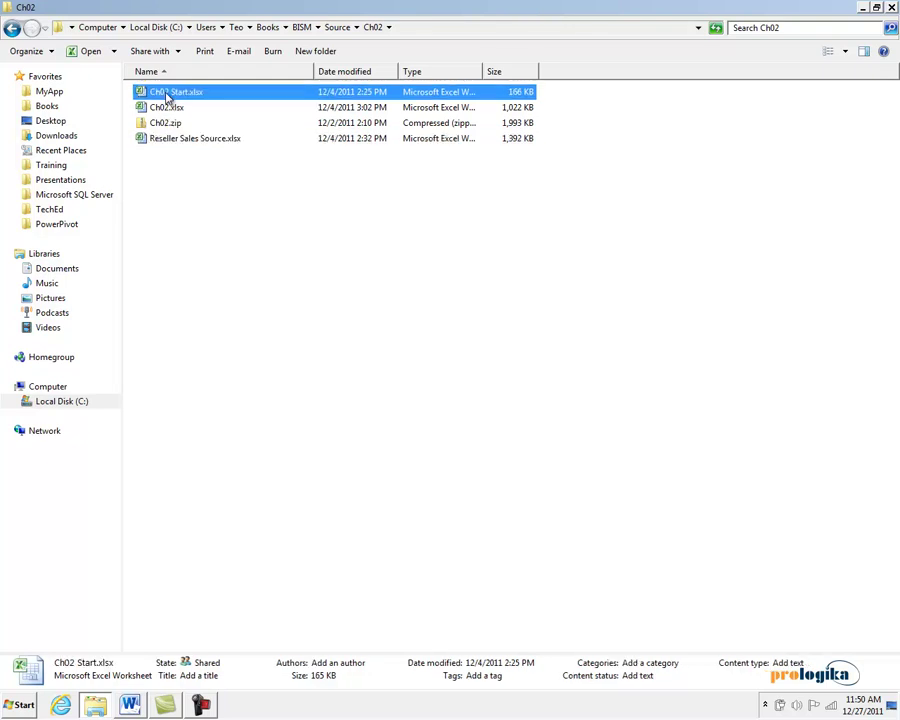
pyautogui.doubleClick(168, 96)
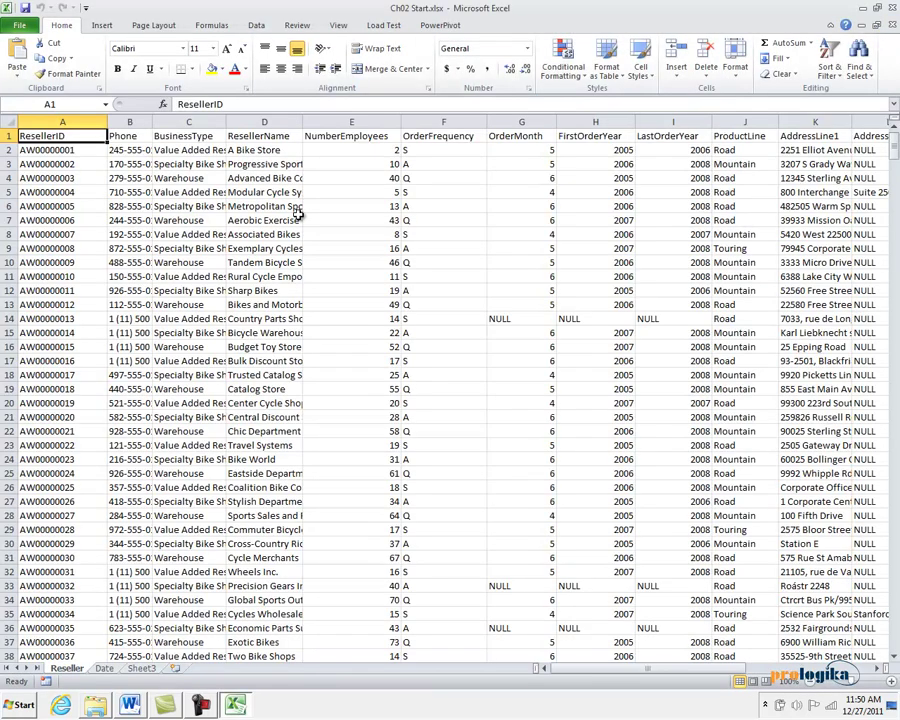
pyautogui.click(18, 25)
pyautogui.click(32, 68)
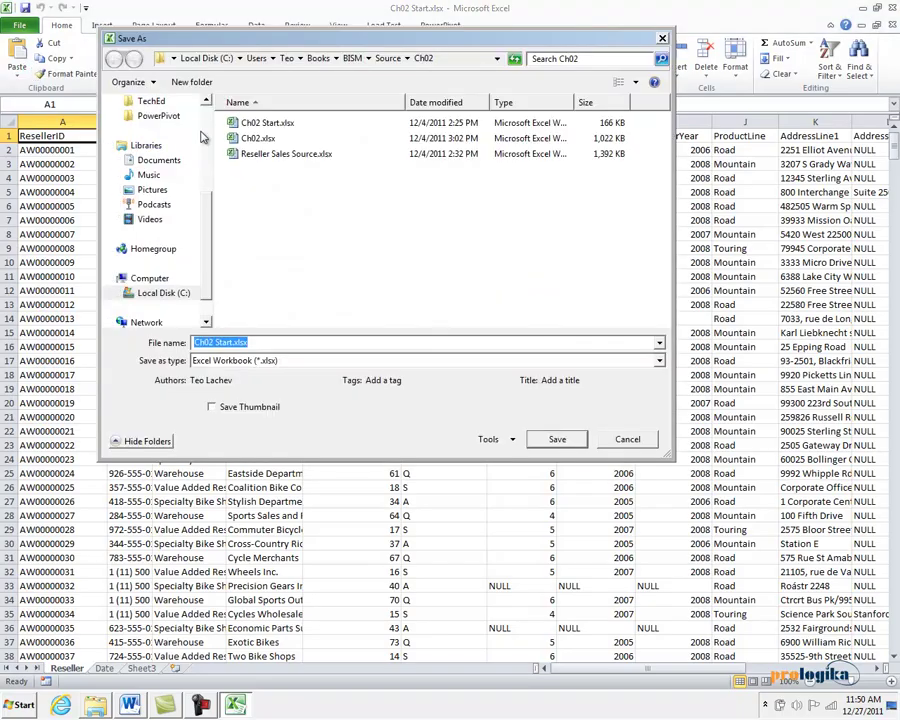
pyautogui.click(231, 342)
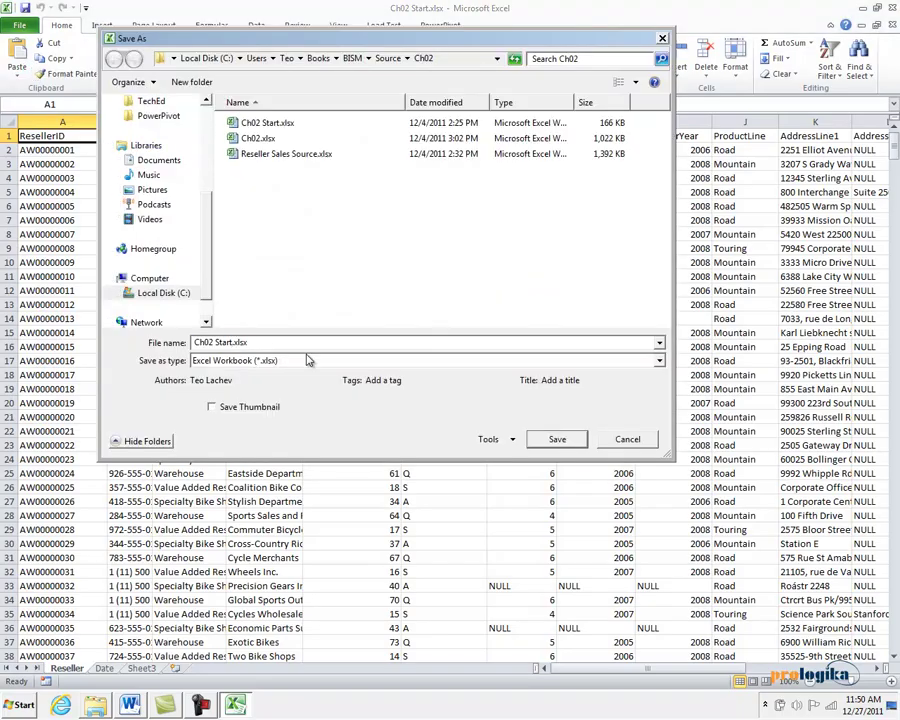
pyautogui.press('BackSpace')
pyautogui.press('BackSpace')
pyautogui.press('BackSpace')
pyautogui.press('BackSpace')
pyautogui.press('BackSpace')
pyautogui.write('Finish')
pyautogui.click(556, 441)
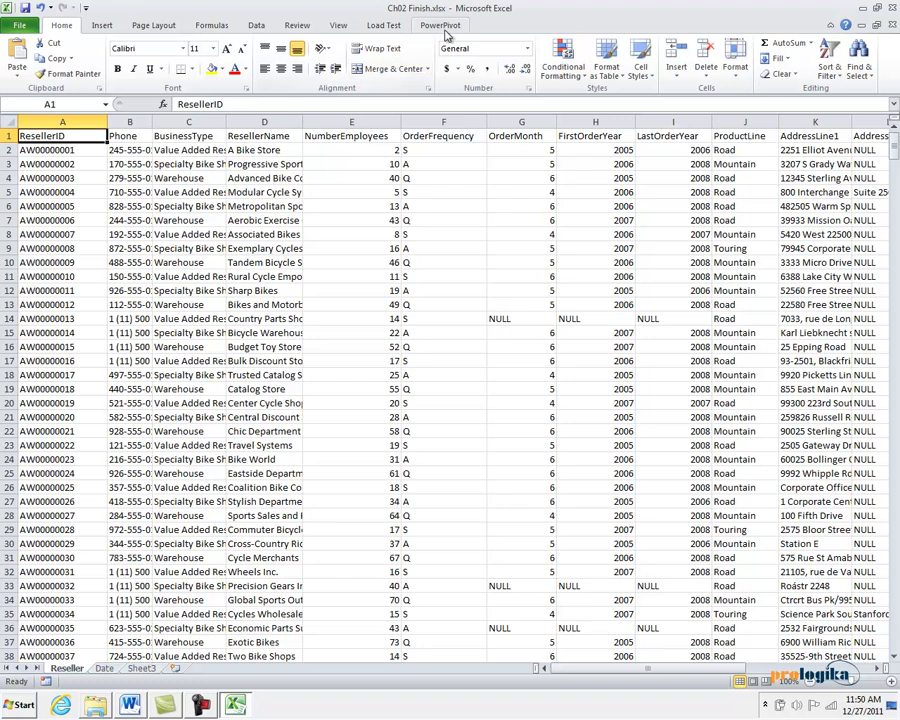
# - Open the PowerPivot window and begin a table import from another source, choosing Excel File as the source type
pyautogui.click(443, 27)
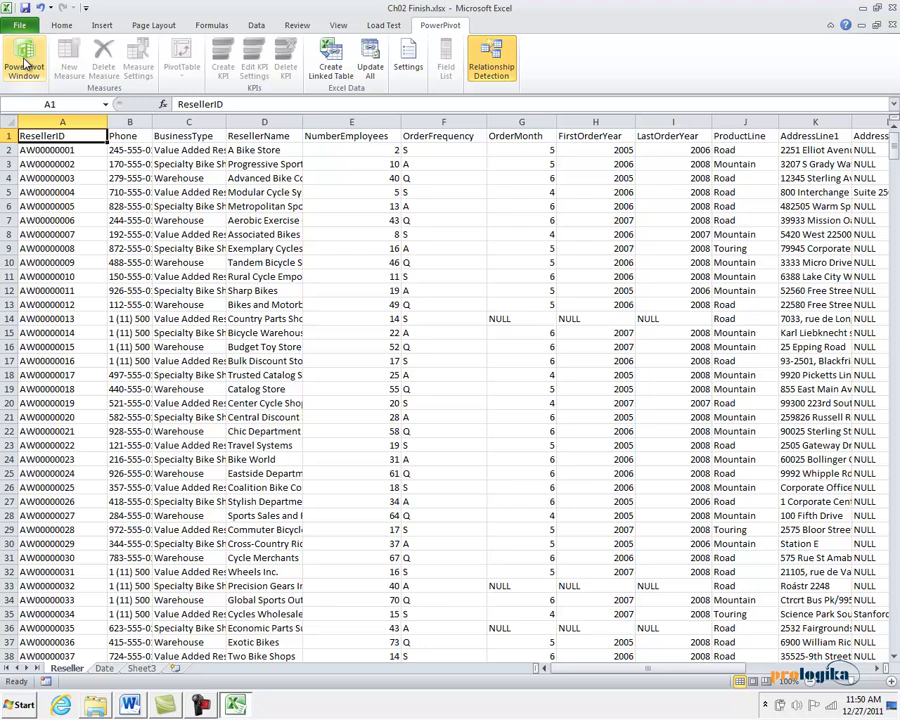
pyautogui.click(24, 62)
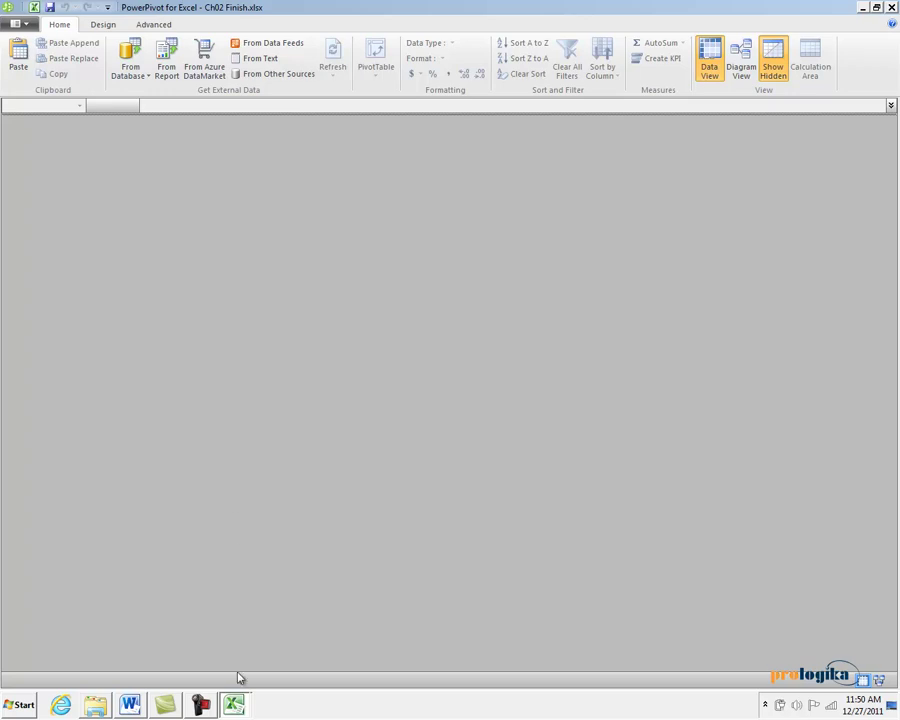
pyautogui.click(236, 706)
pyautogui.click(267, 77)
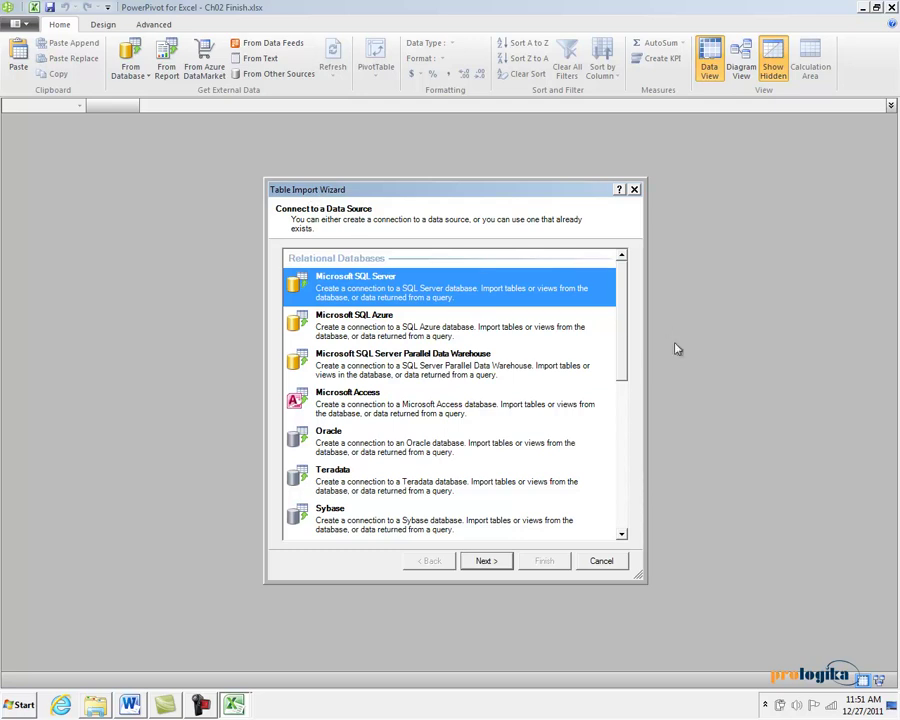
pyautogui.moveTo(619, 342); pyautogui.dragTo(618, 494)
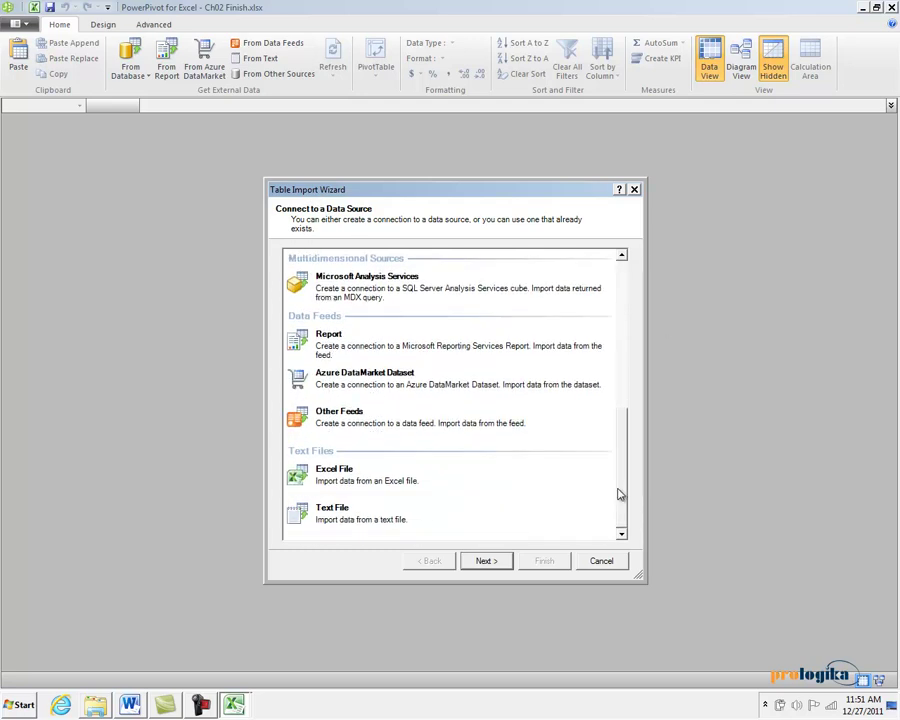
pyautogui.click(338, 476)
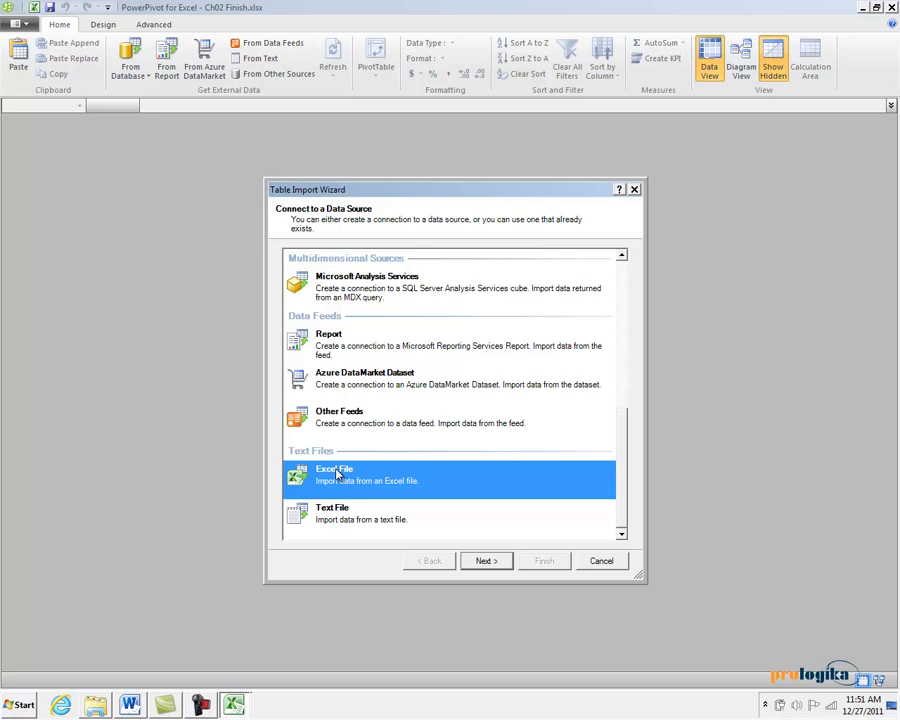
pyautogui.click(484, 562)
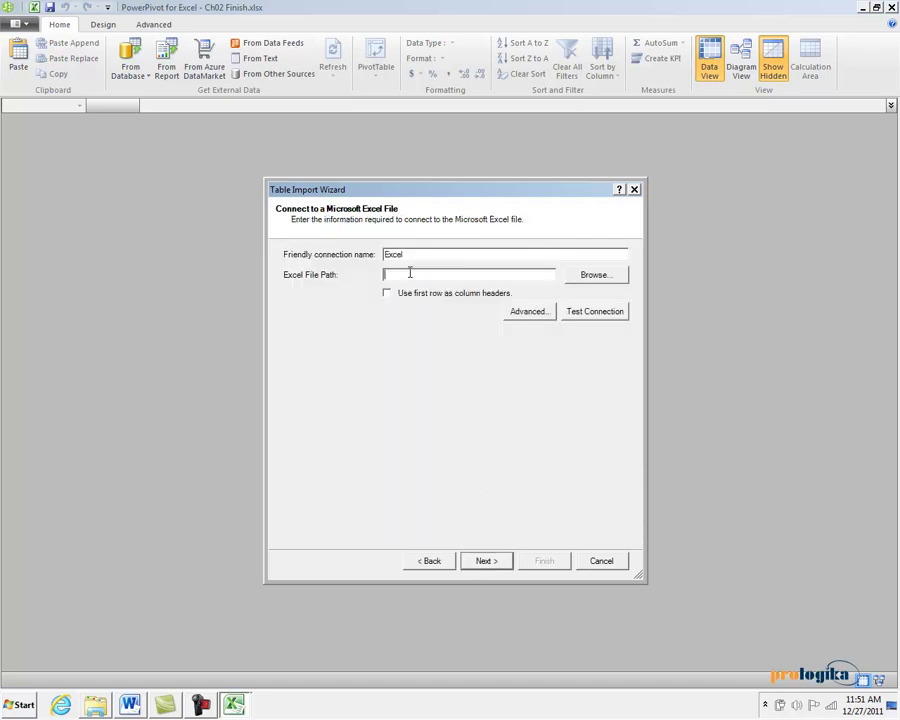
# - Name the connection Sales and set its Excel file to Reseller Sales Source.xlsx in the Ch02 folder
pyautogui.moveTo(408, 254); pyautogui.dragTo(370, 273)
pyautogui.write('Sales')
pyautogui.click(590, 275)
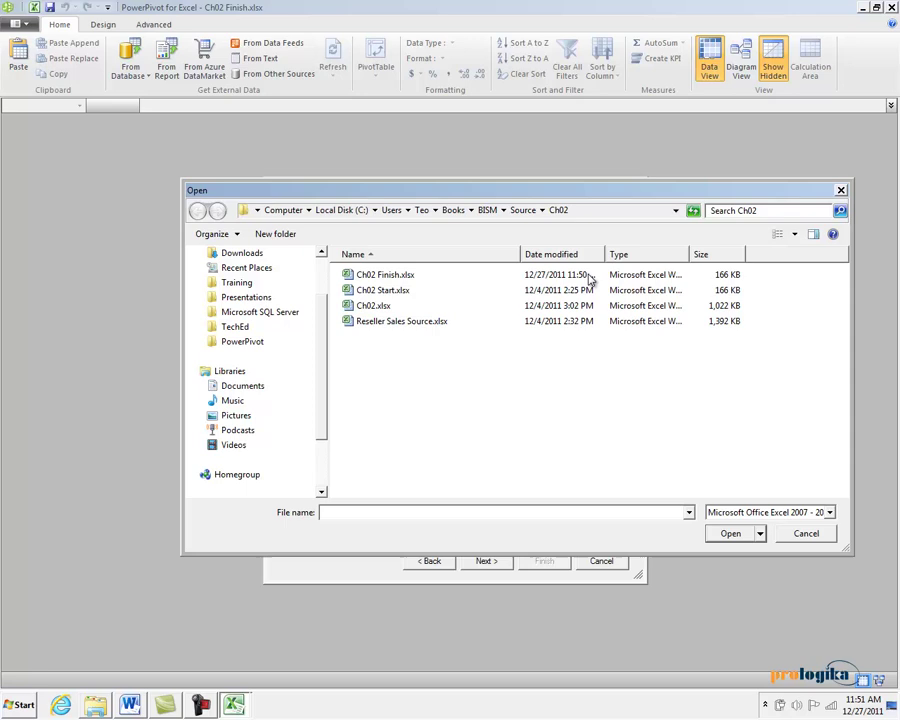
pyautogui.click(422, 325)
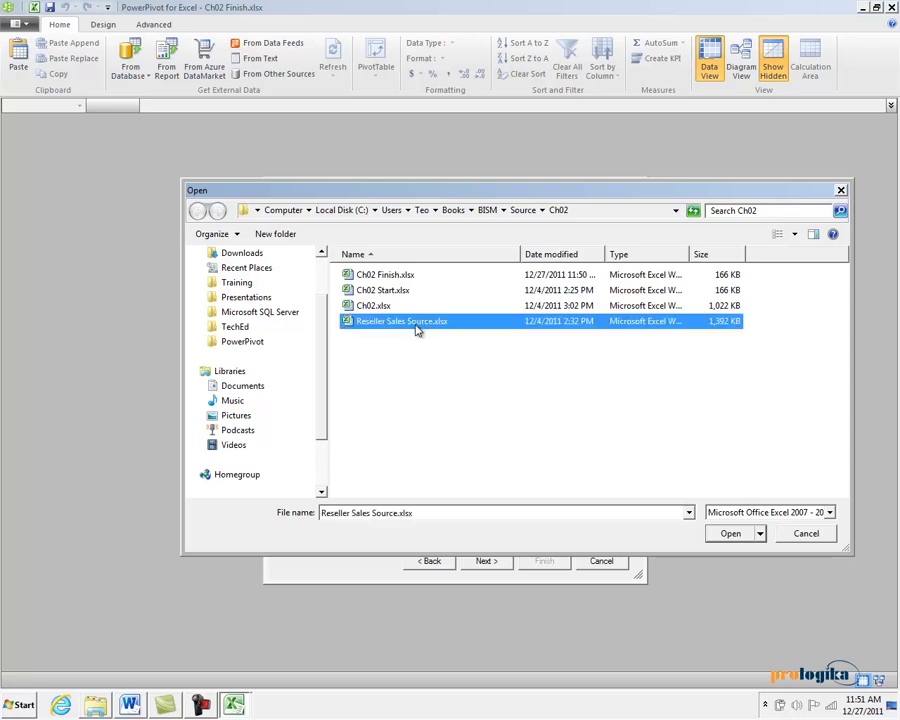
pyautogui.doubleClick(418, 322)
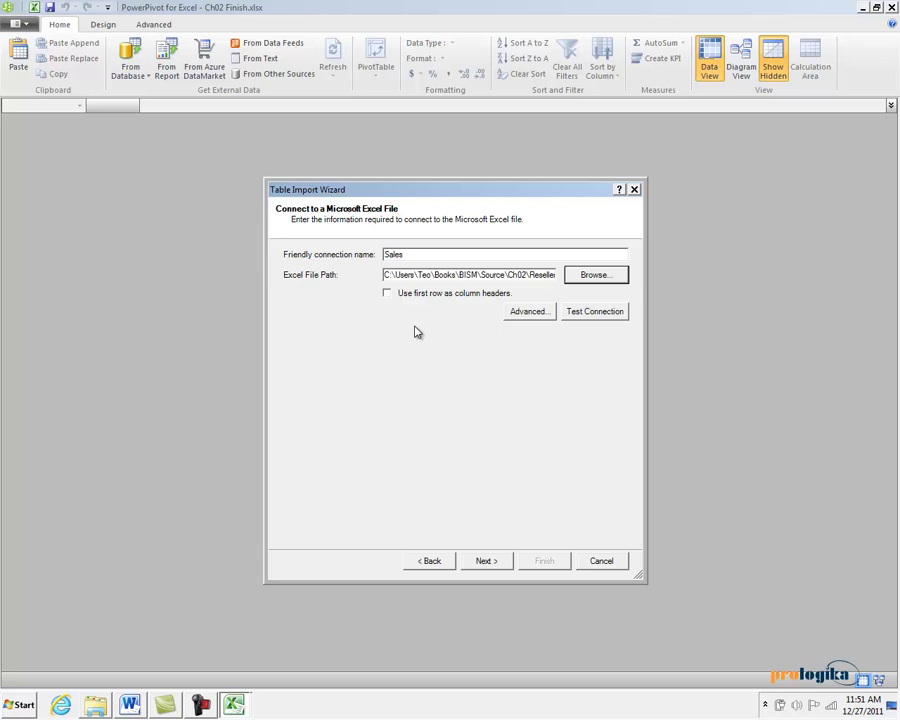
# - Use the first row as column headers, test the connection and proceed to the table selection
pyautogui.click(387, 293)
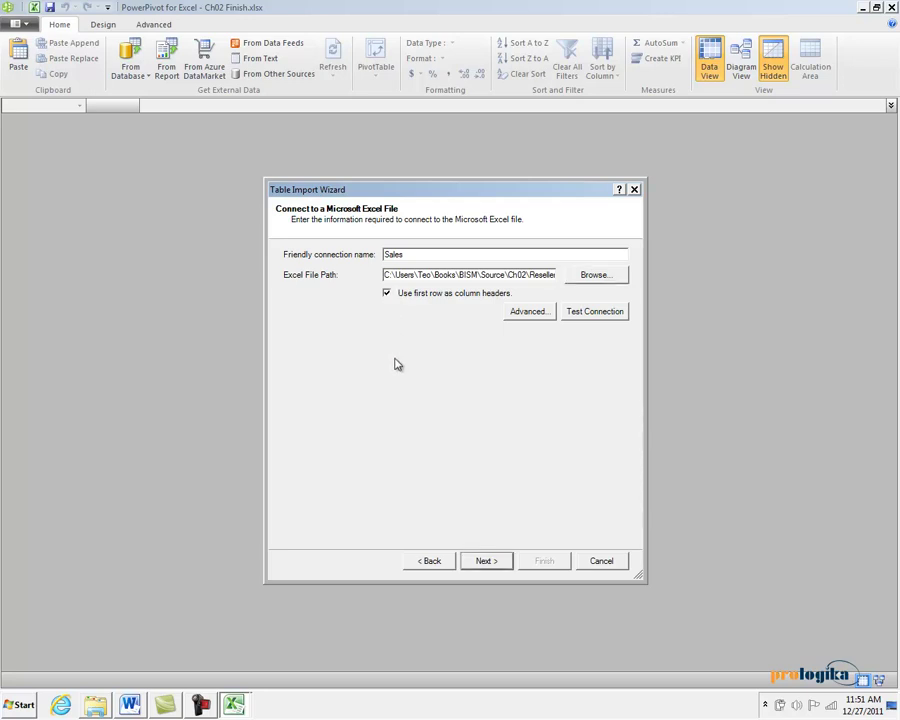
pyautogui.click(579, 315)
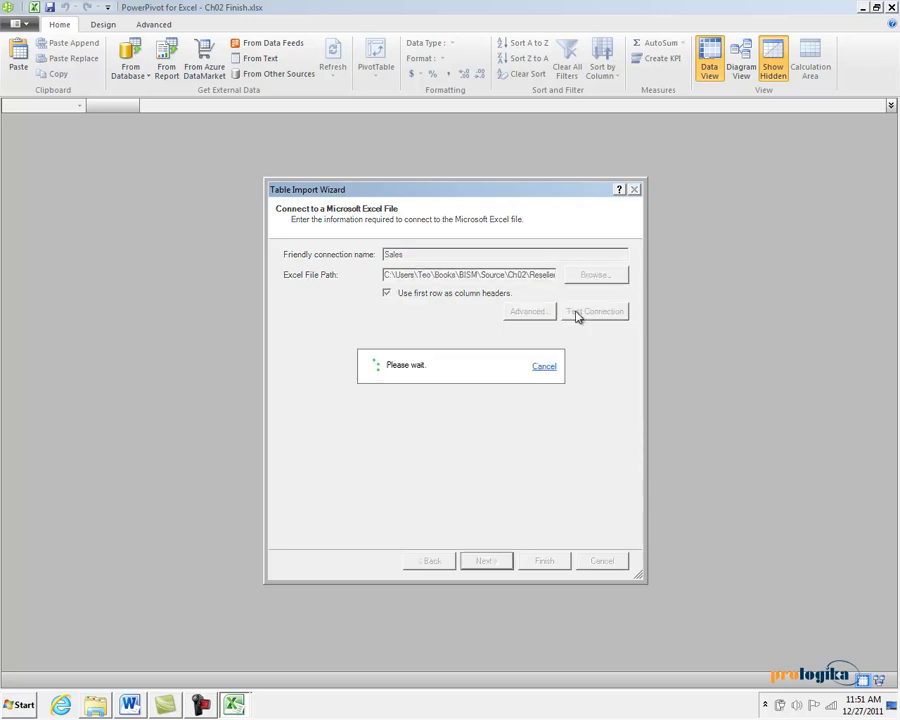
pyautogui.click(475, 411)
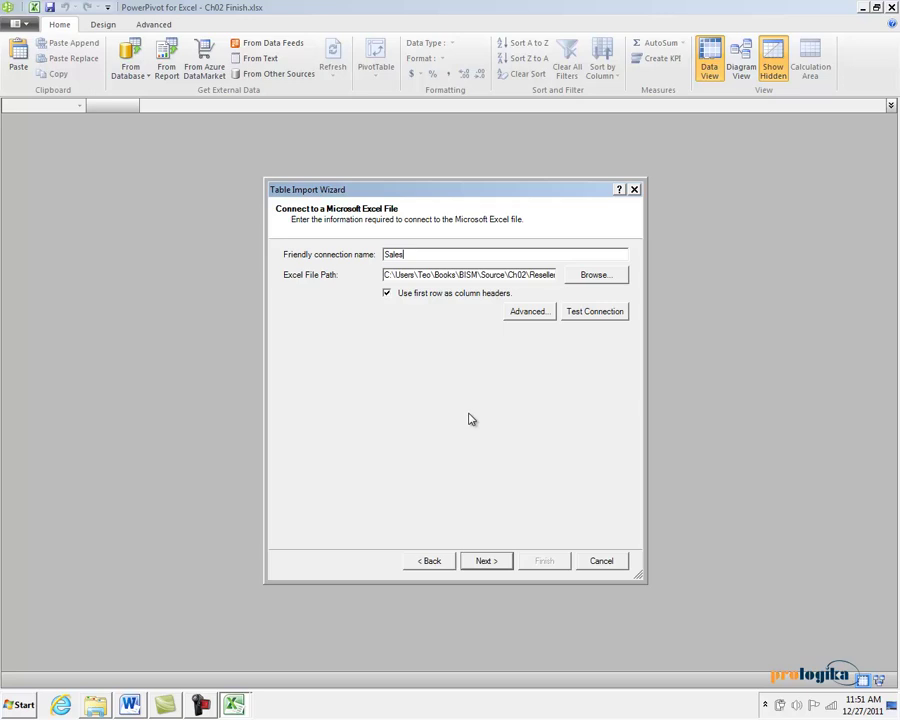
pyautogui.click(485, 563)
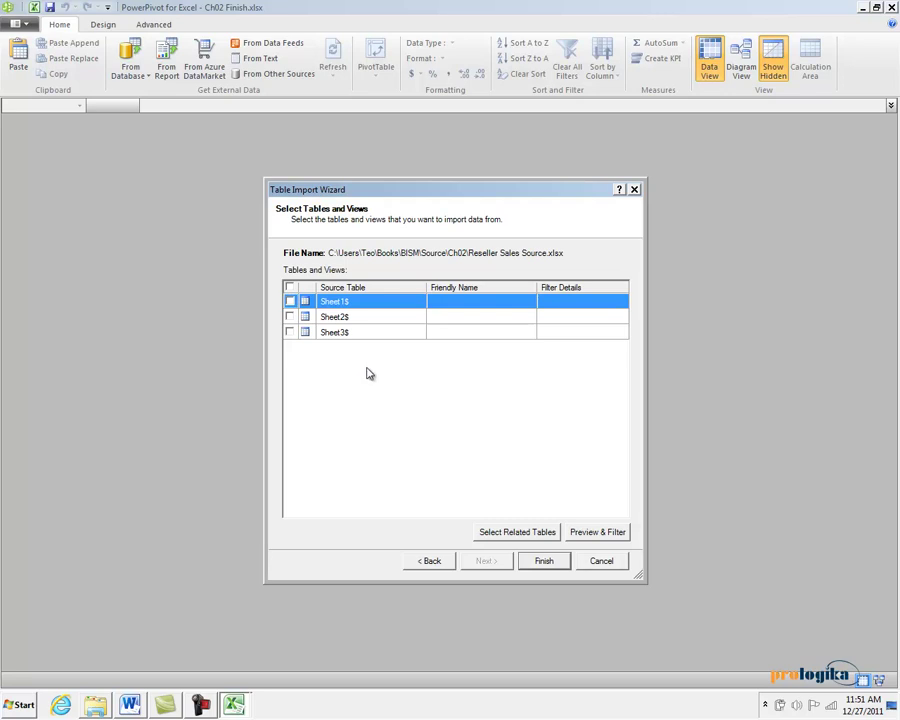
# - Select the Sheet1$ source table for import and give it the friendly name Sales
pyautogui.click(290, 302)
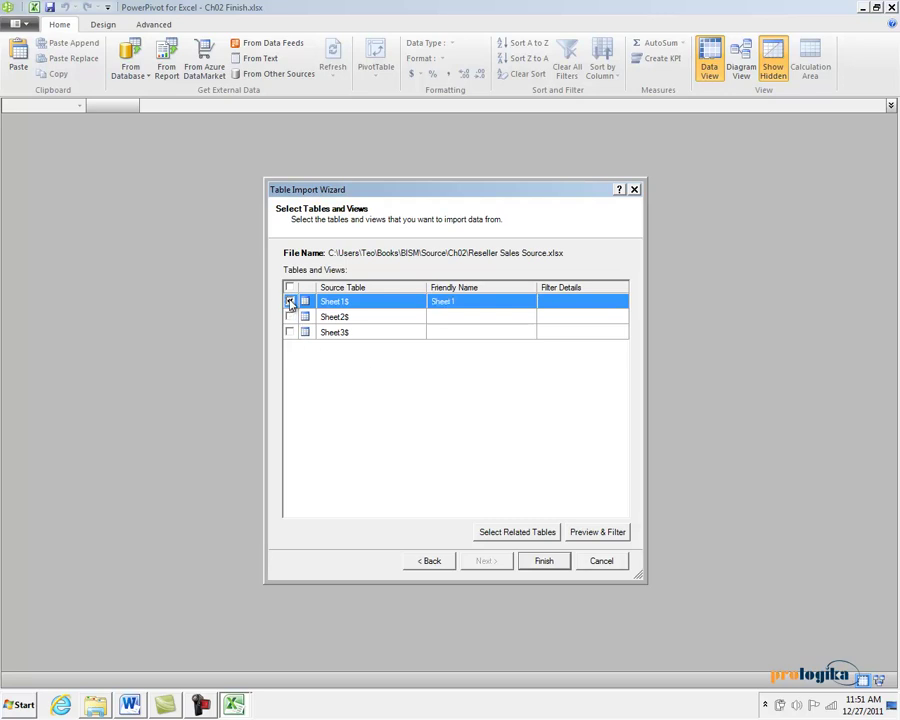
pyautogui.click(469, 301)
pyautogui.doubleClick(469, 301)
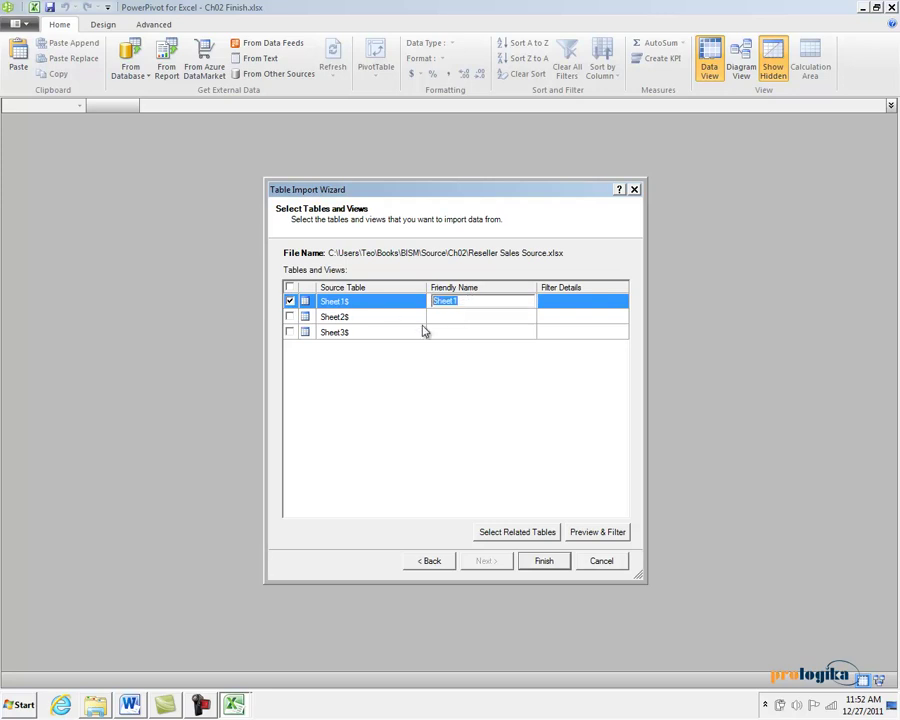
pyautogui.write('Sales')
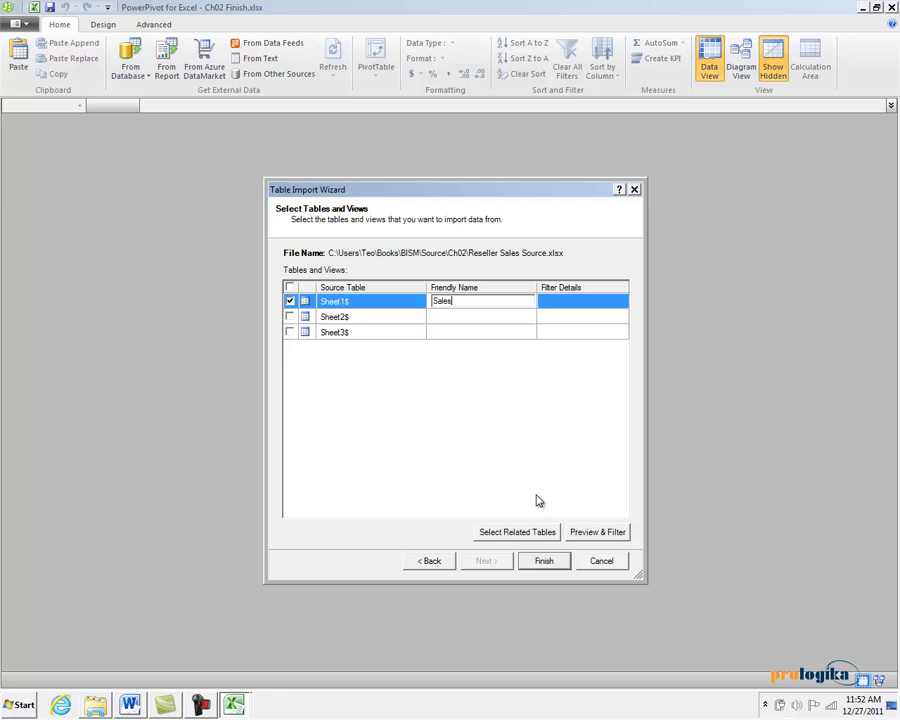
# - Preview the Sheet1$ rows without applying filters, and complete the import of the Sales table
pyautogui.click(590, 537)
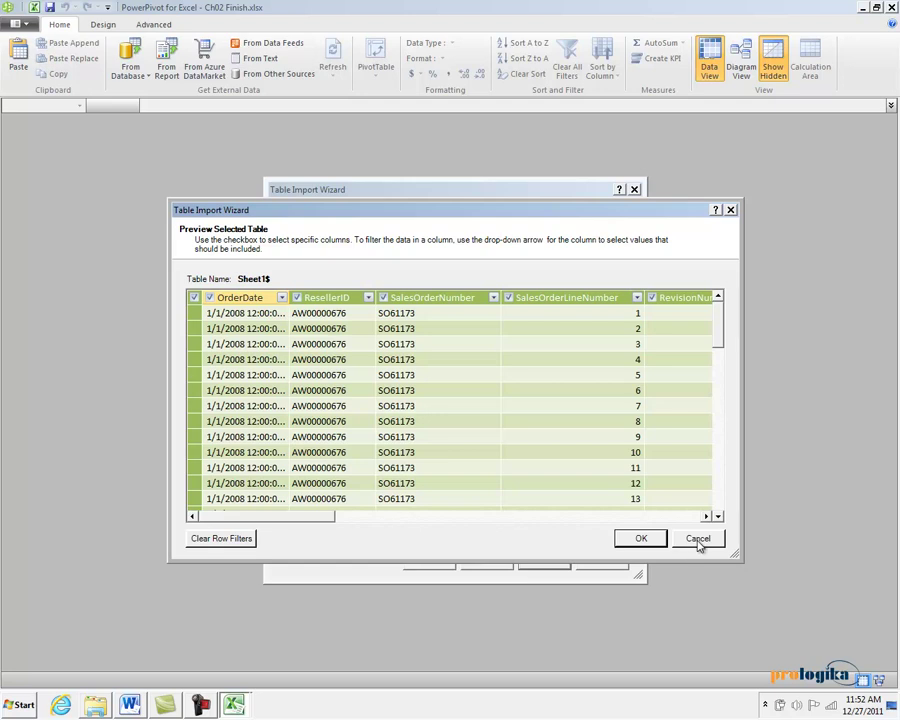
pyautogui.moveTo(720, 340)
pyautogui.mouseDown()
pyautogui.moveTo(706, 451)
pyautogui.moveTo(722, 345)
pyautogui.mouseUp()
pyautogui.click(697, 540)
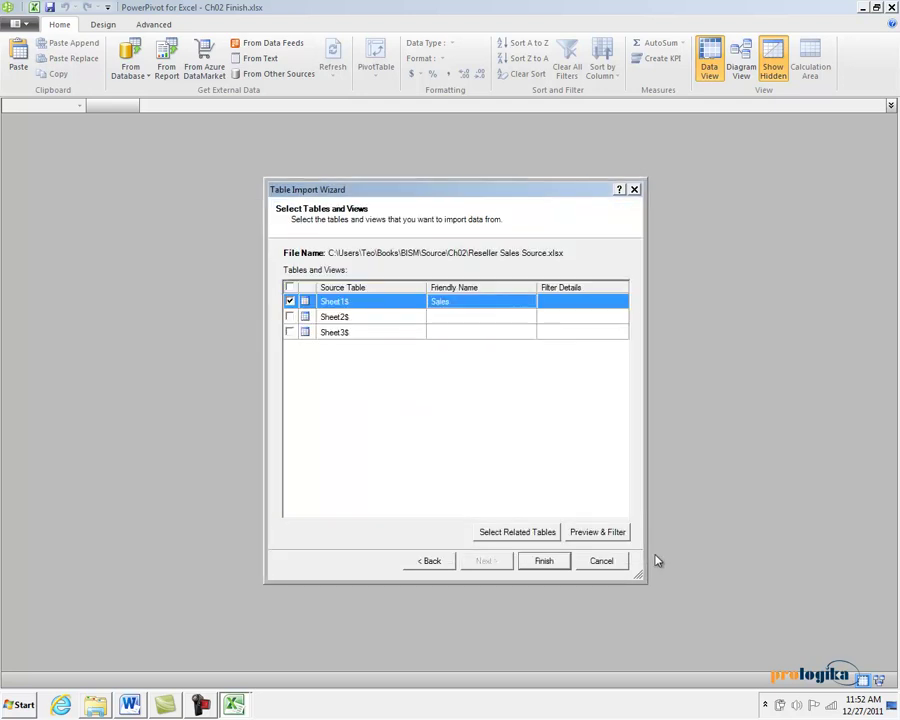
pyautogui.click(544, 561)
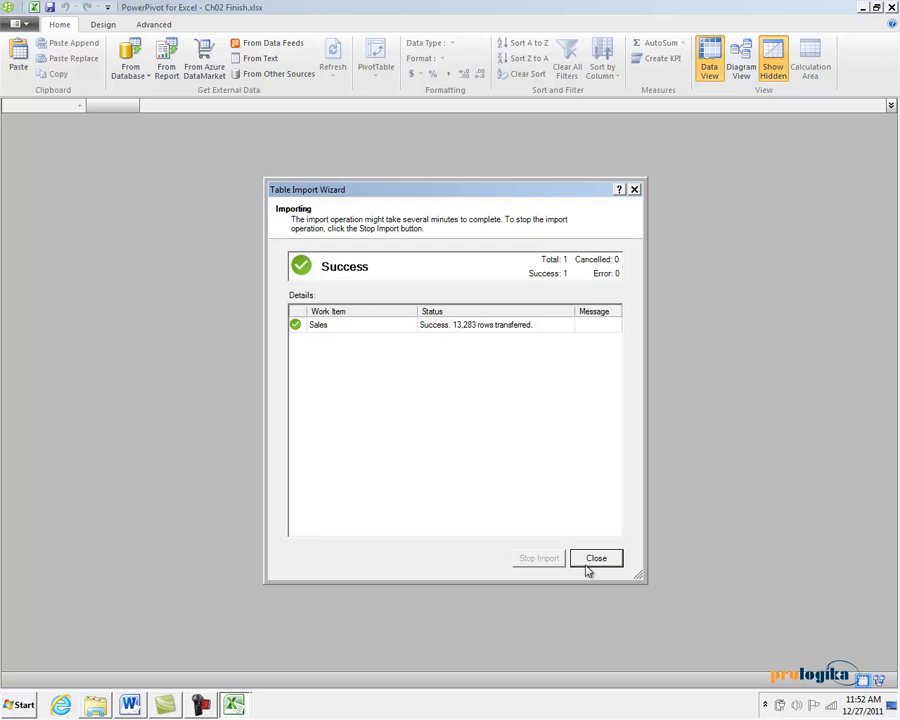
pyautogui.click(595, 563)
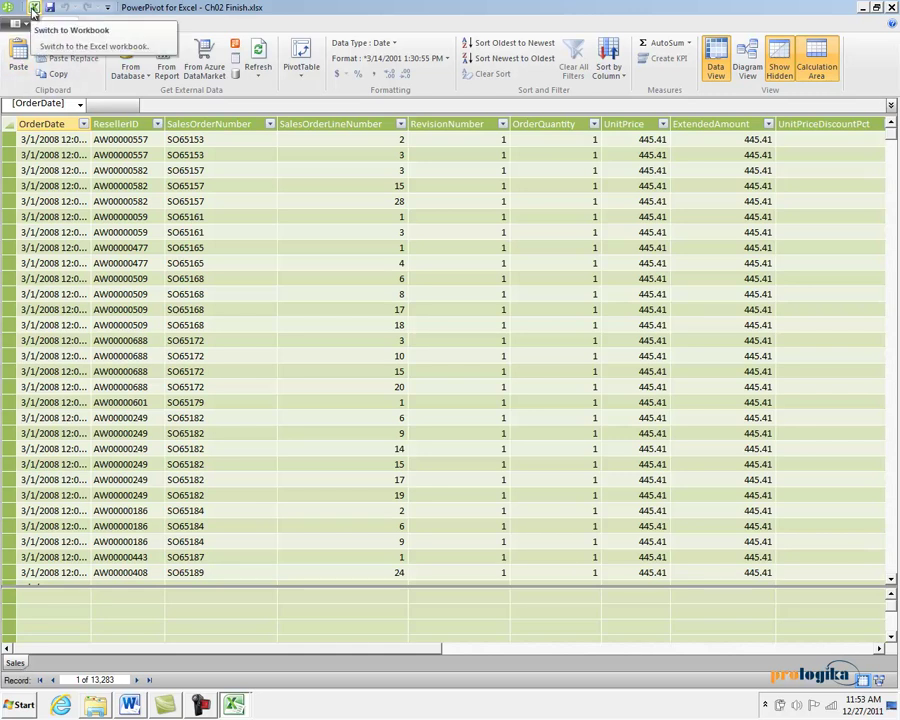
# - Switch back to the Excel workbook and examine the ID, phone, business type and name columns on the Reseller sheet
pyautogui.click(33, 10)
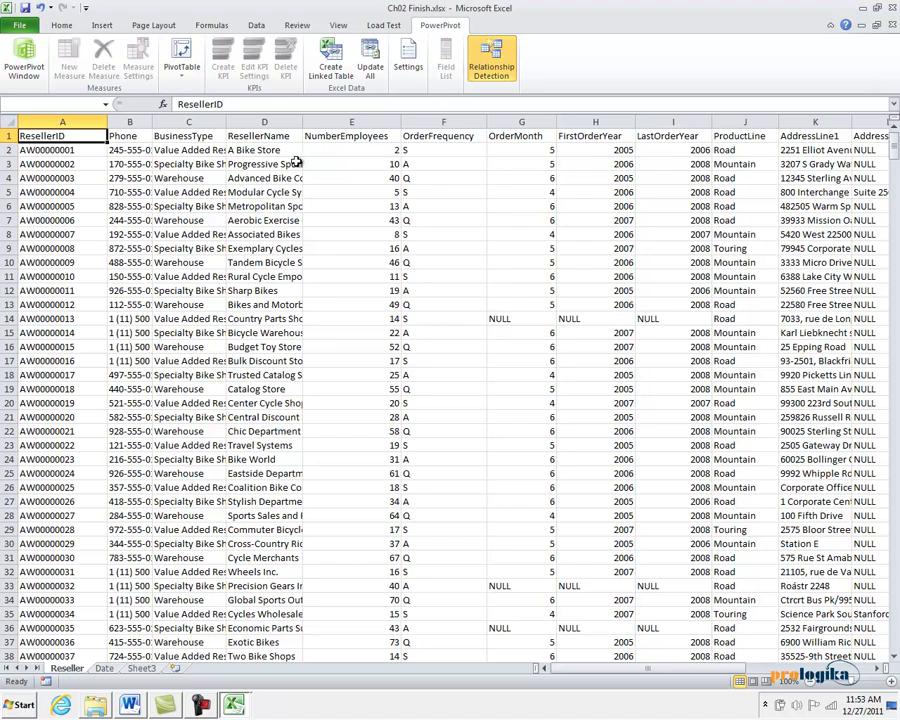
pyautogui.click(75, 150)
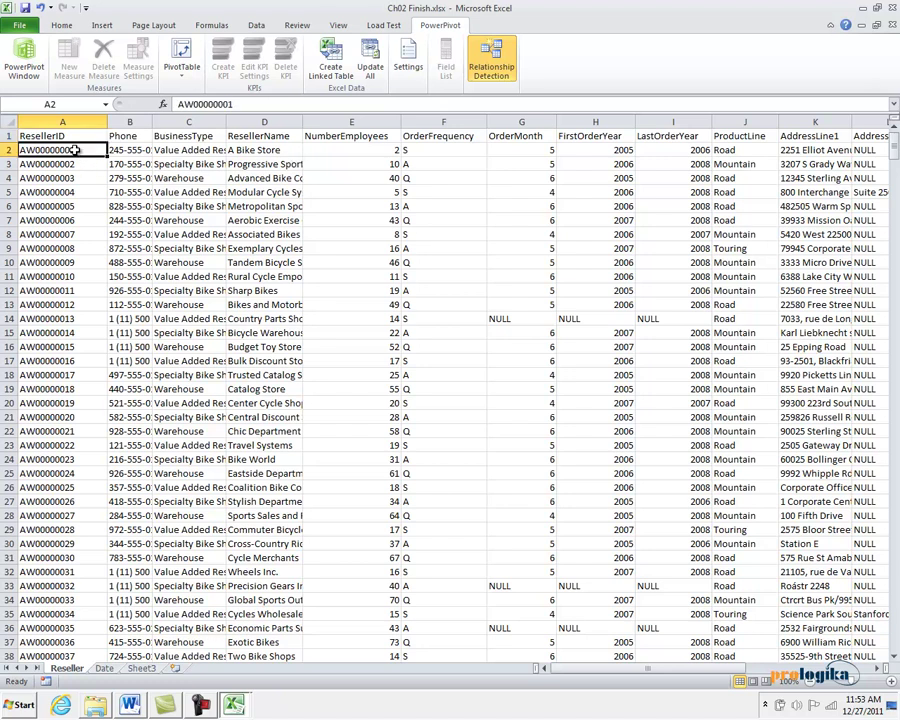
pyautogui.click(120, 150)
pyautogui.click(192, 150)
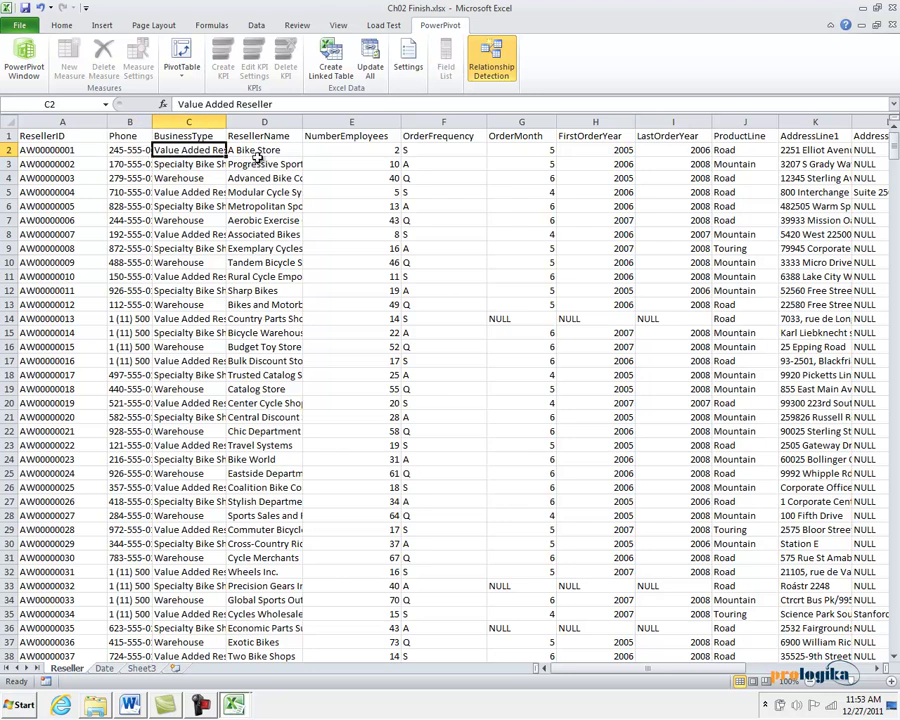
pyautogui.click(255, 151)
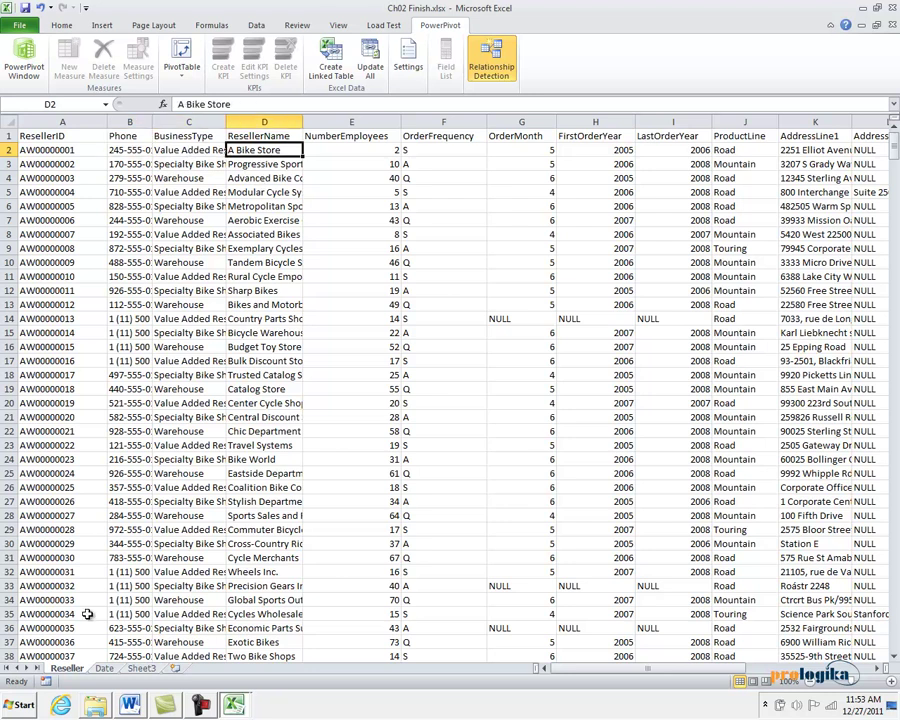
# - Examine the Month, Quarter and Year formulas in row 2 of the Date sheet
pyautogui.click(104, 668)
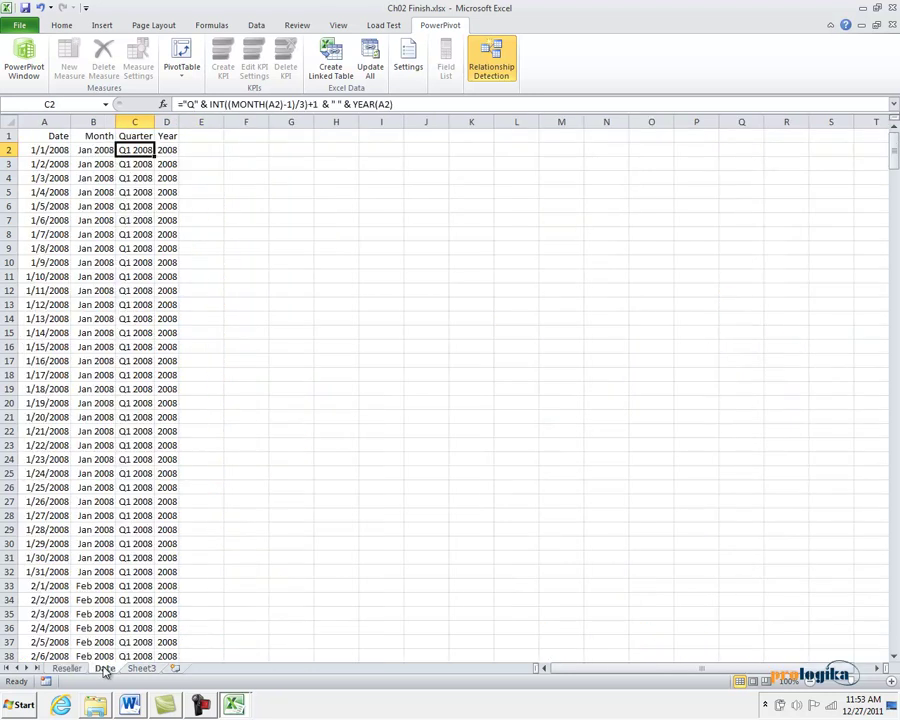
pyautogui.click(90, 150)
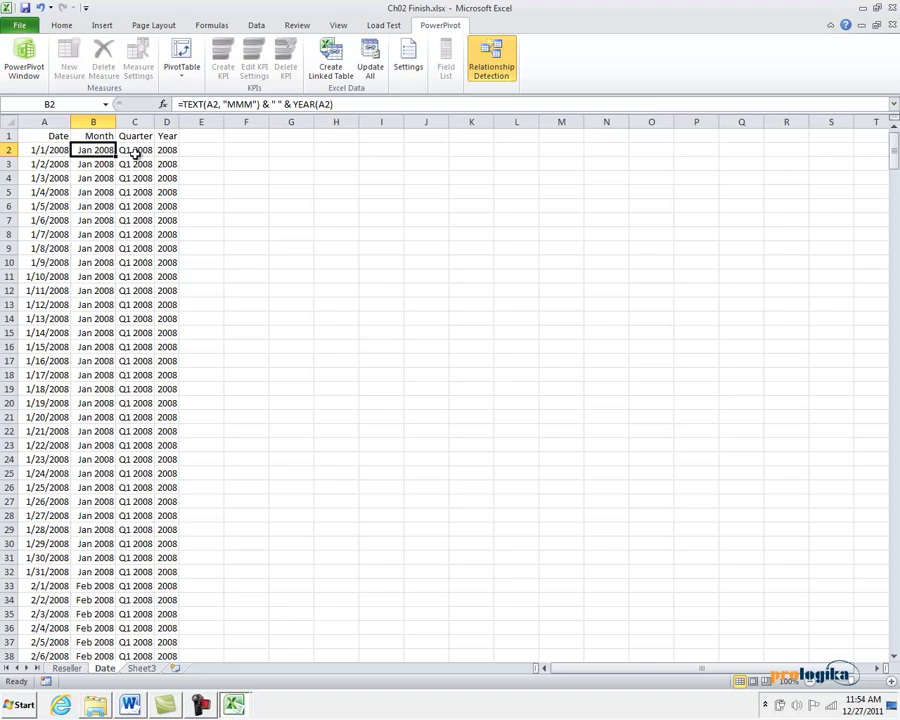
pyautogui.click(136, 150)
pyautogui.click(172, 150)
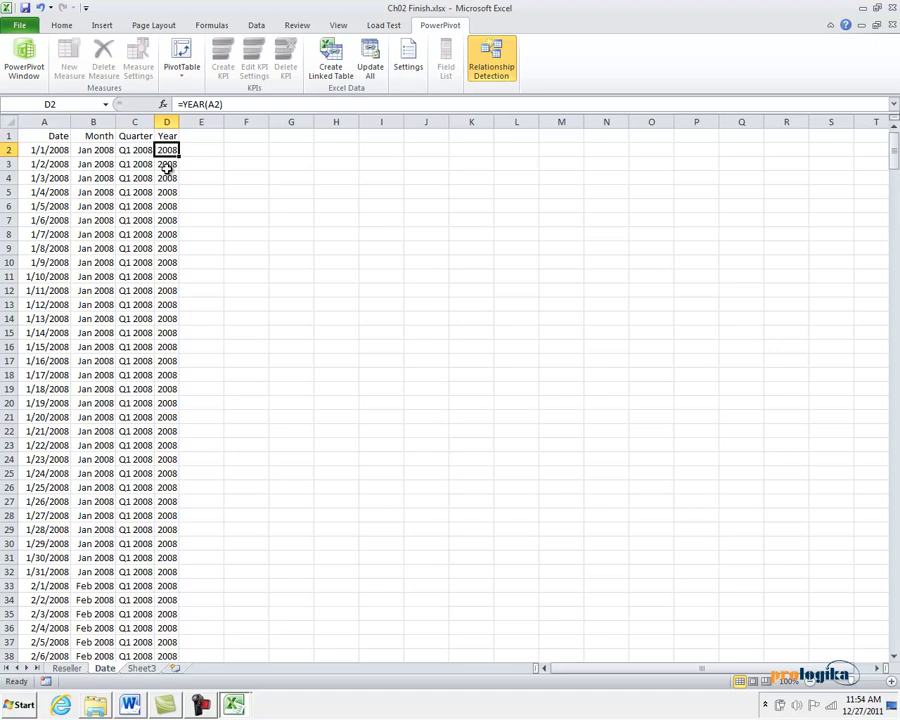
# - Create a PowerPivot linked table from the Reseller sheet's data range, marking that the table has headers
pyautogui.click(67, 668)
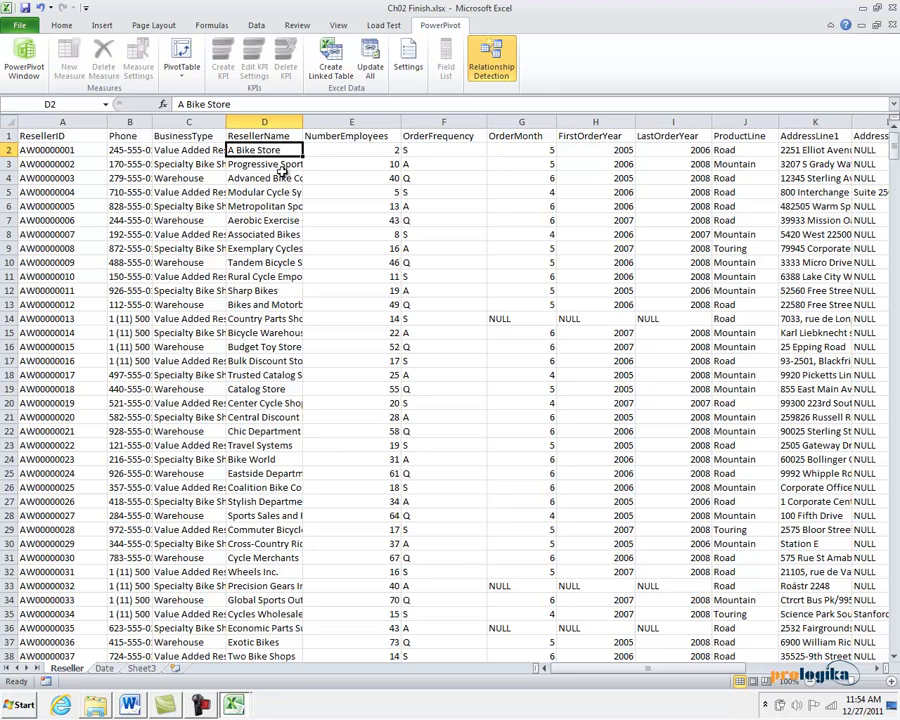
pyautogui.click(330, 58)
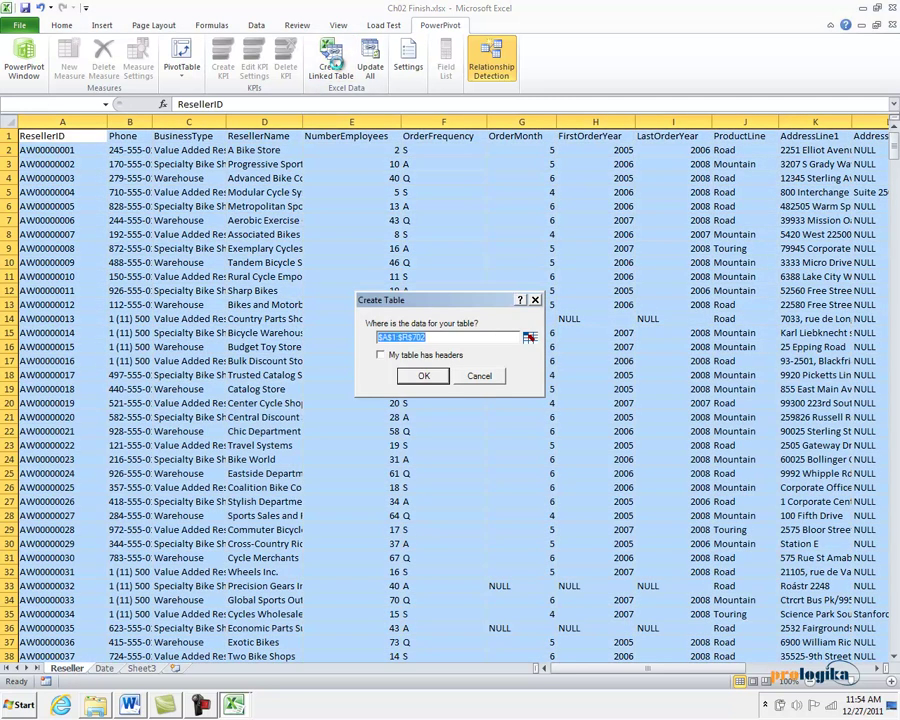
pyautogui.moveTo(420, 300); pyautogui.dragTo(423, 253)
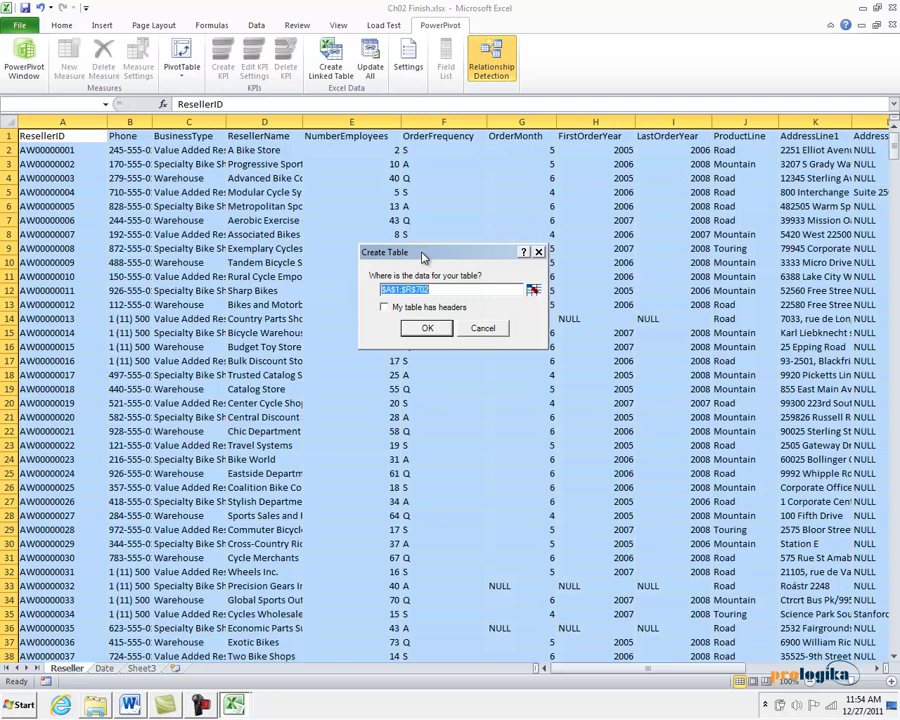
pyautogui.click(383, 310)
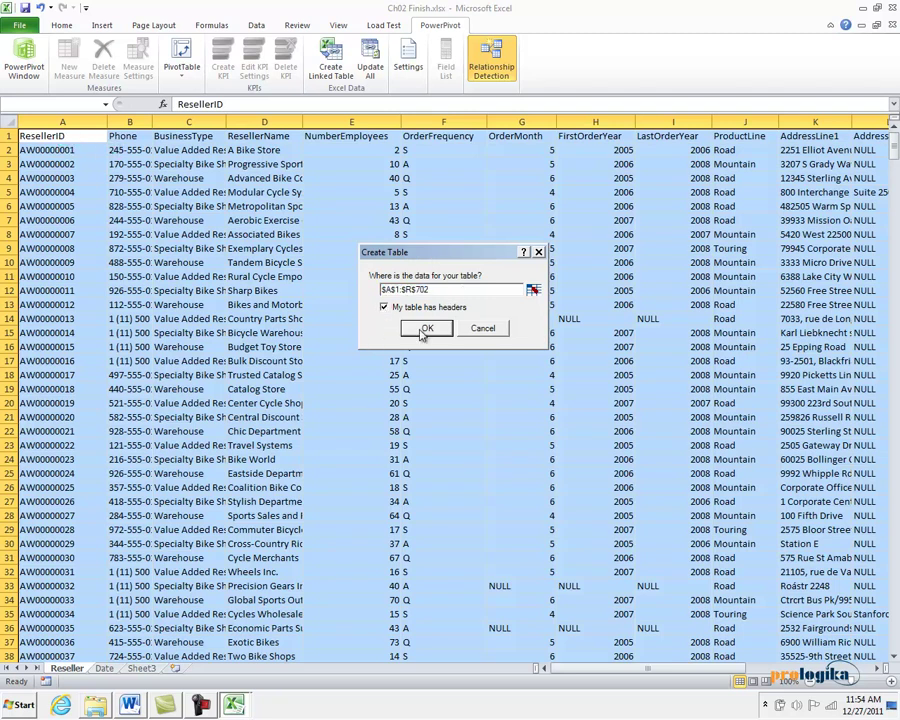
pyautogui.click(426, 329)
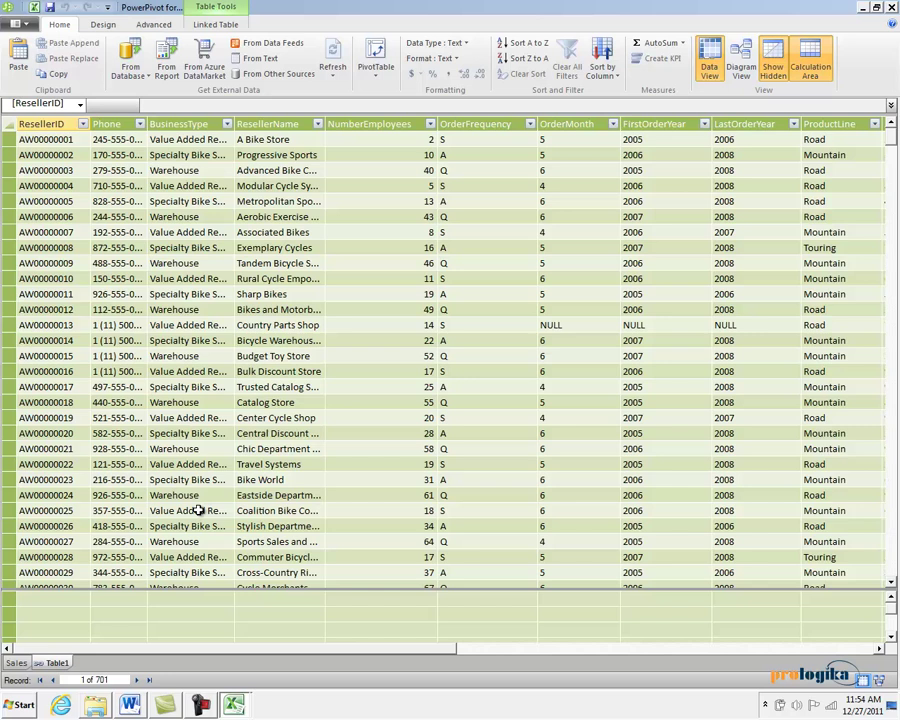
# - Rename the newly linked table Table1 as Reseller
pyautogui.rightClick(60, 666)
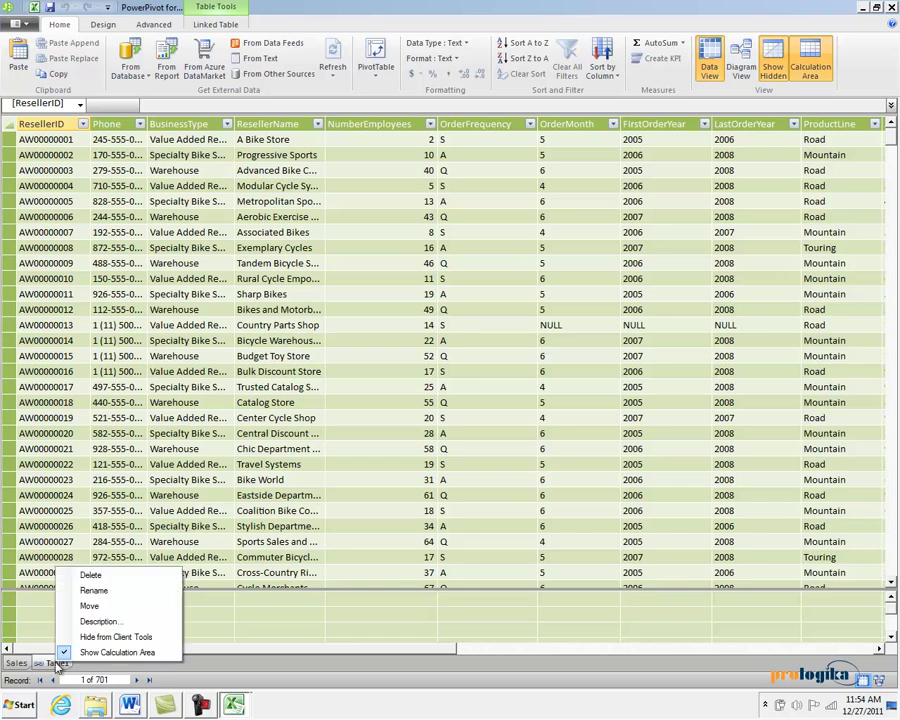
pyautogui.click(109, 591)
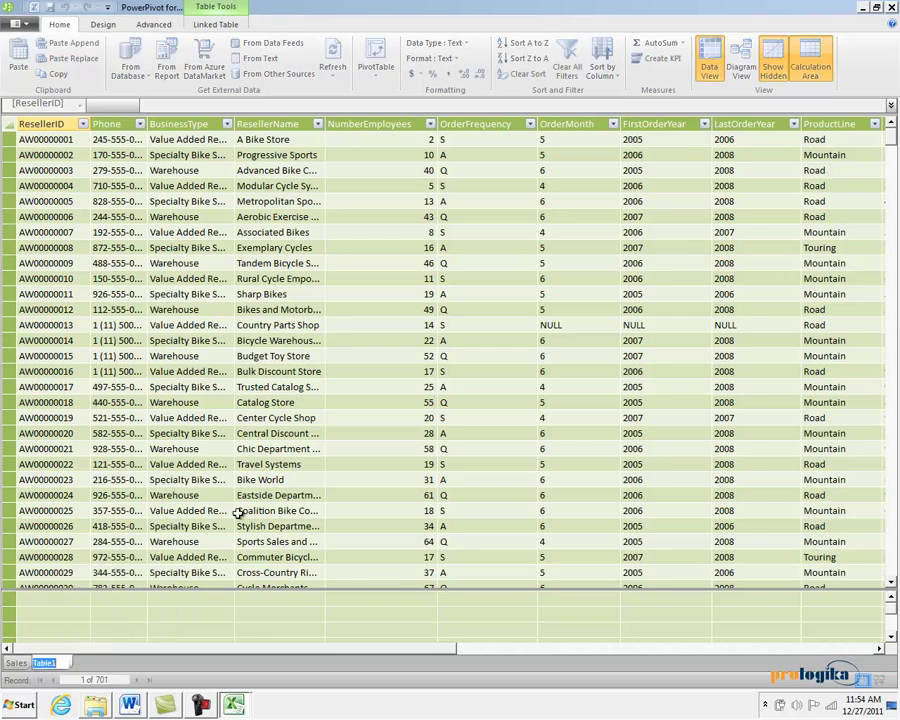
pyautogui.write('Reseller')
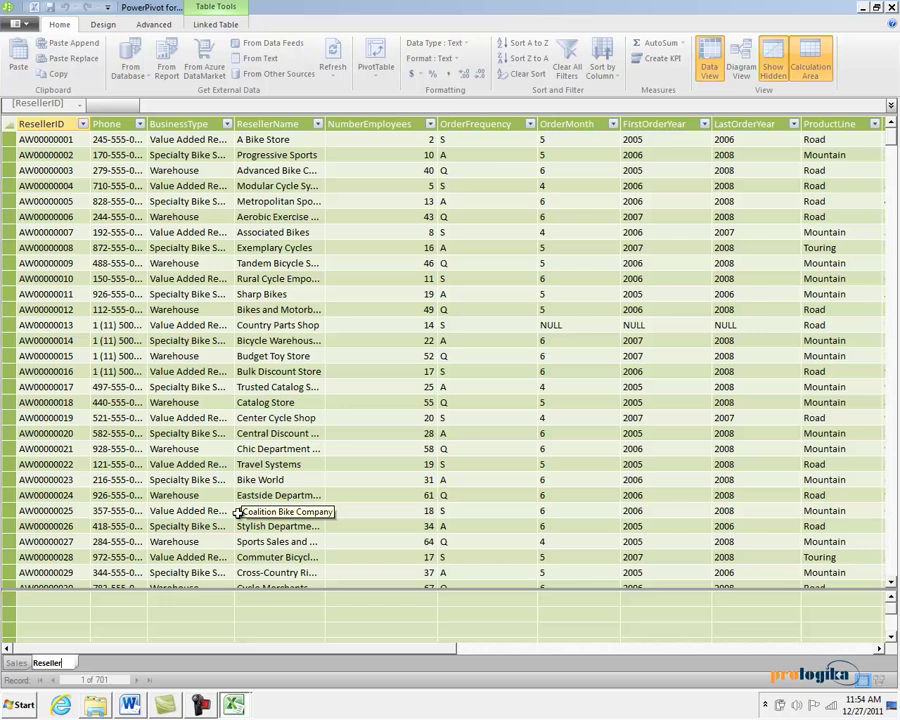
pyautogui.press('Return')
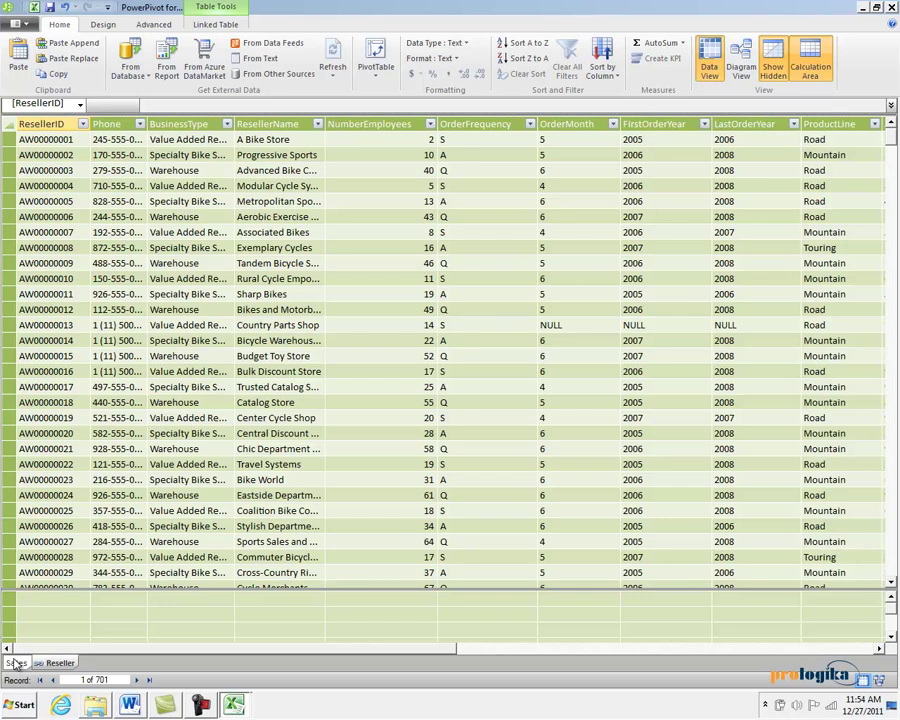
# - Switch back to the Excel workbook and create a linked table with headers from the Date sheet's data range
pyautogui.click(33, 8)
pyautogui.click(104, 669)
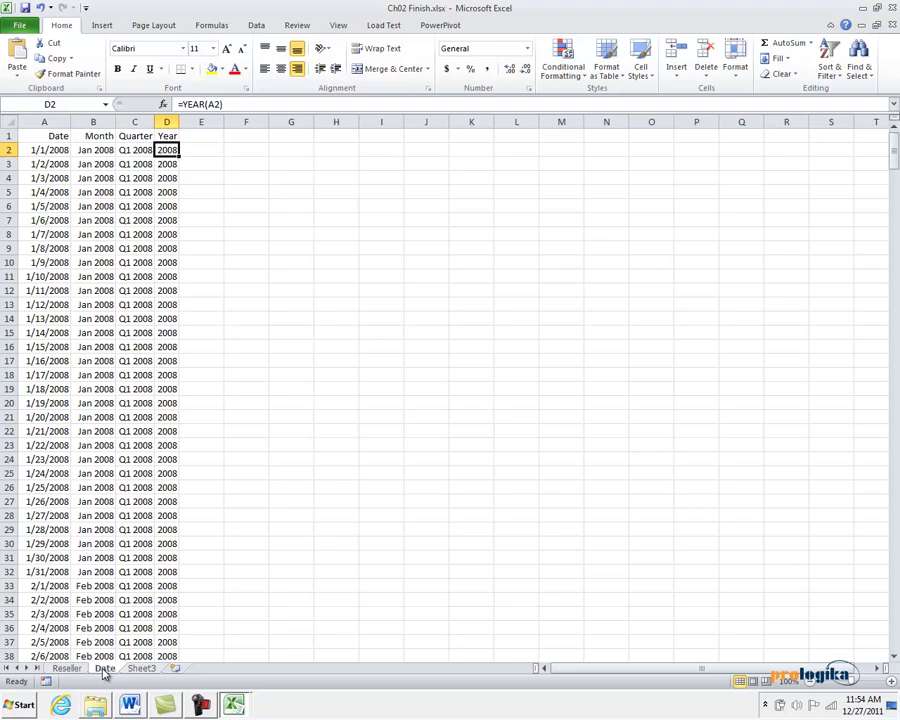
pyautogui.click(438, 25)
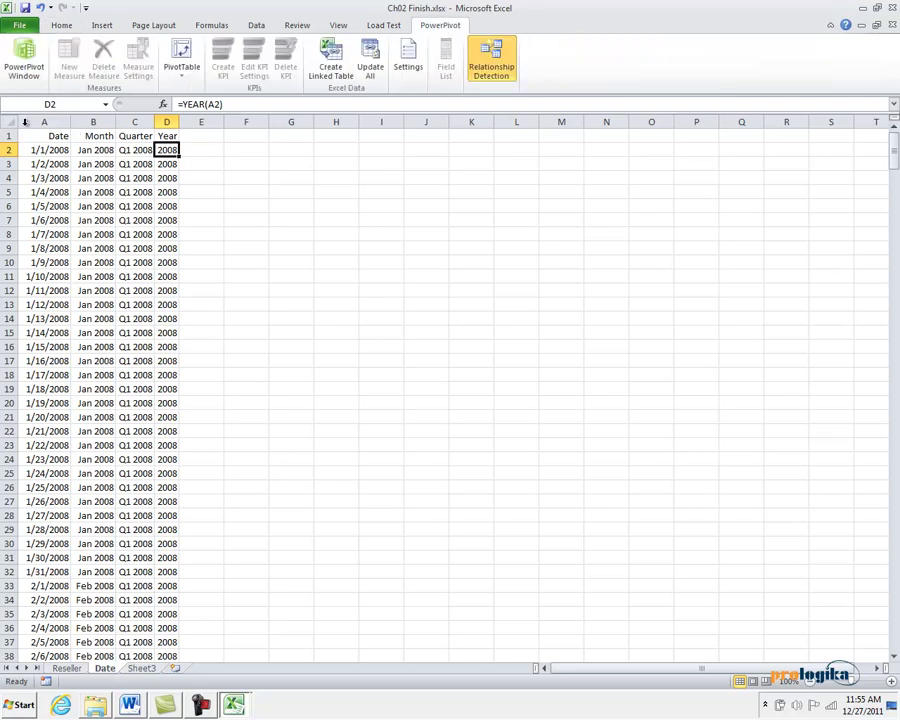
pyautogui.click(331, 64)
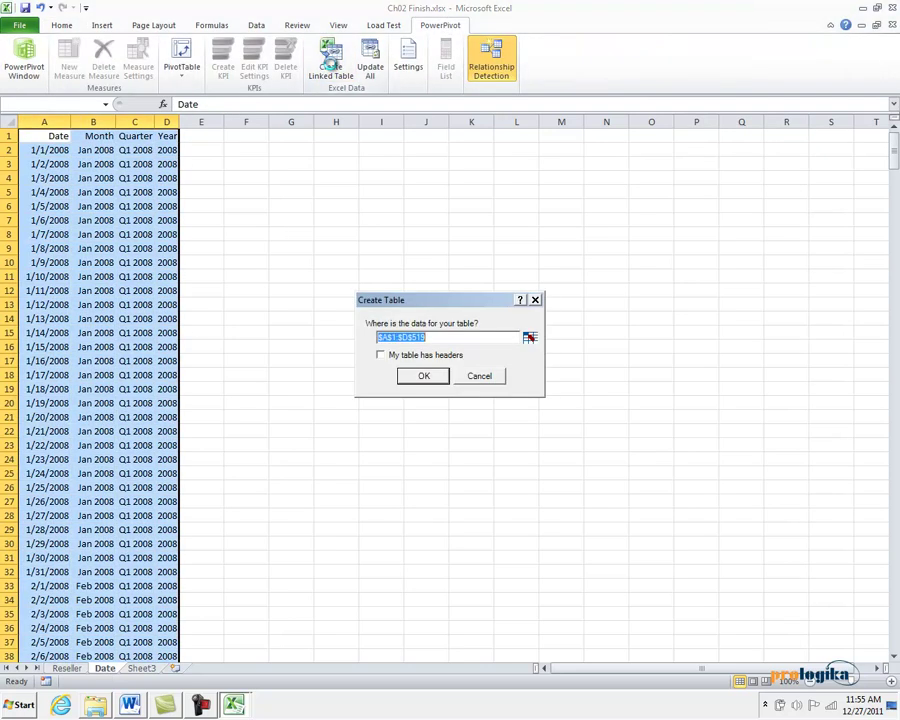
pyautogui.click(380, 354)
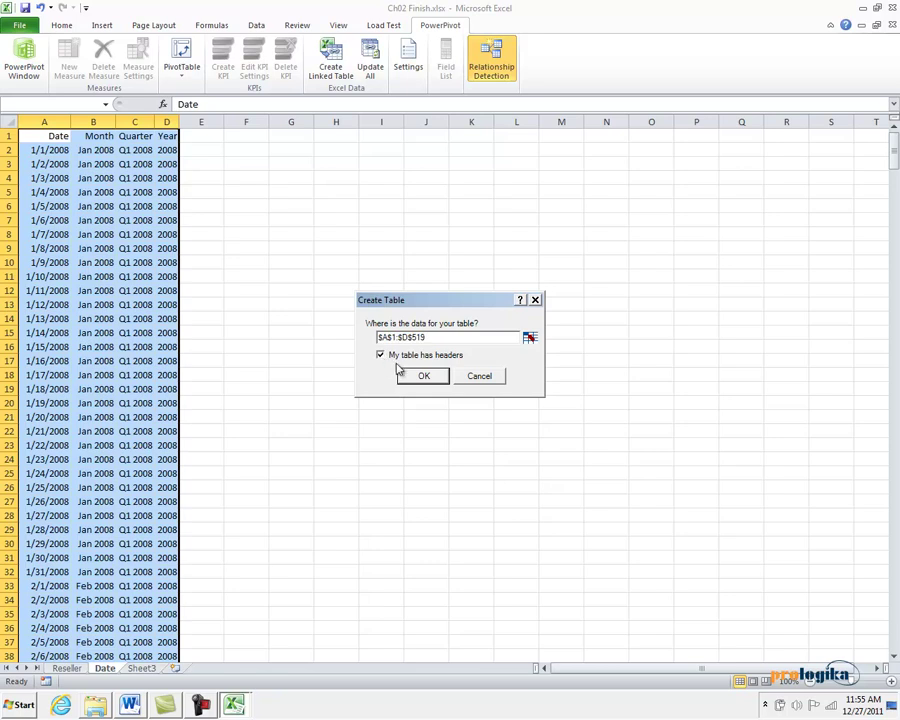
pyautogui.click(424, 377)
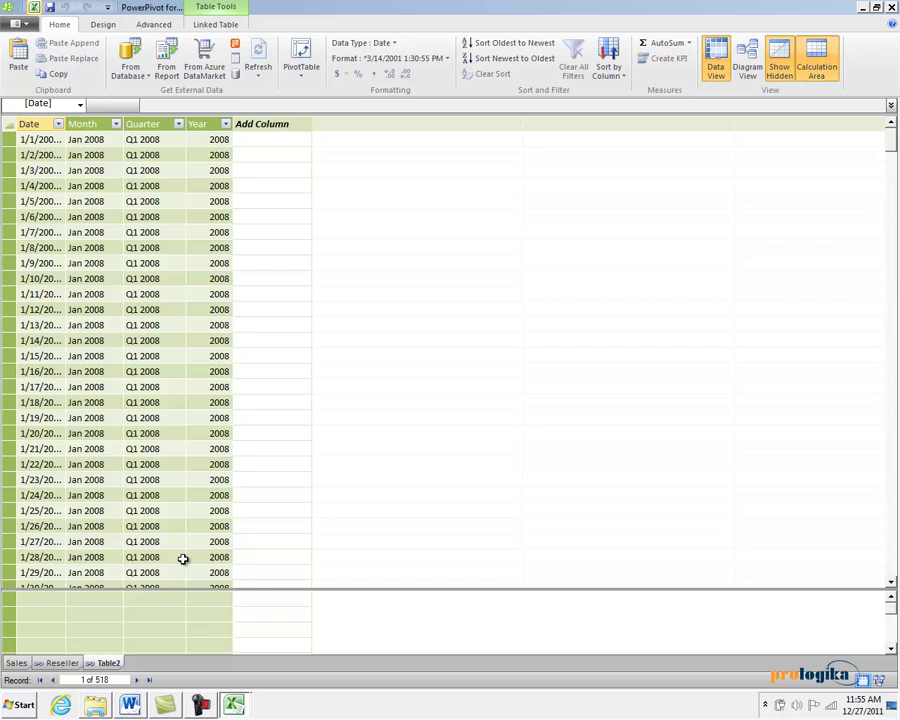
# - Rename the newly linked table Table2 as Date
pyautogui.rightClick(112, 663)
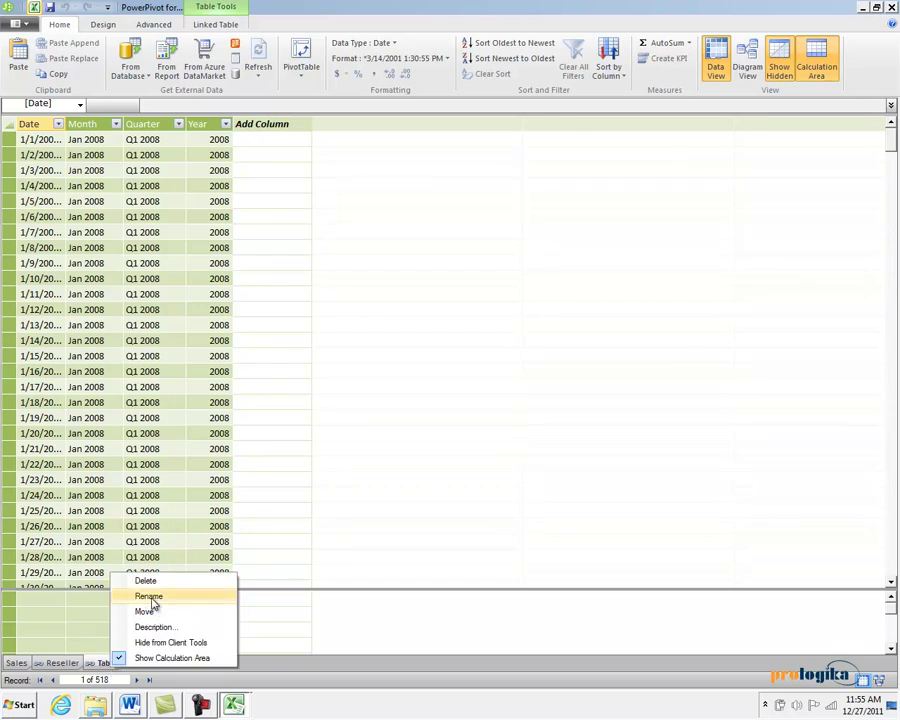
pyautogui.click(149, 595)
pyautogui.write('Date')
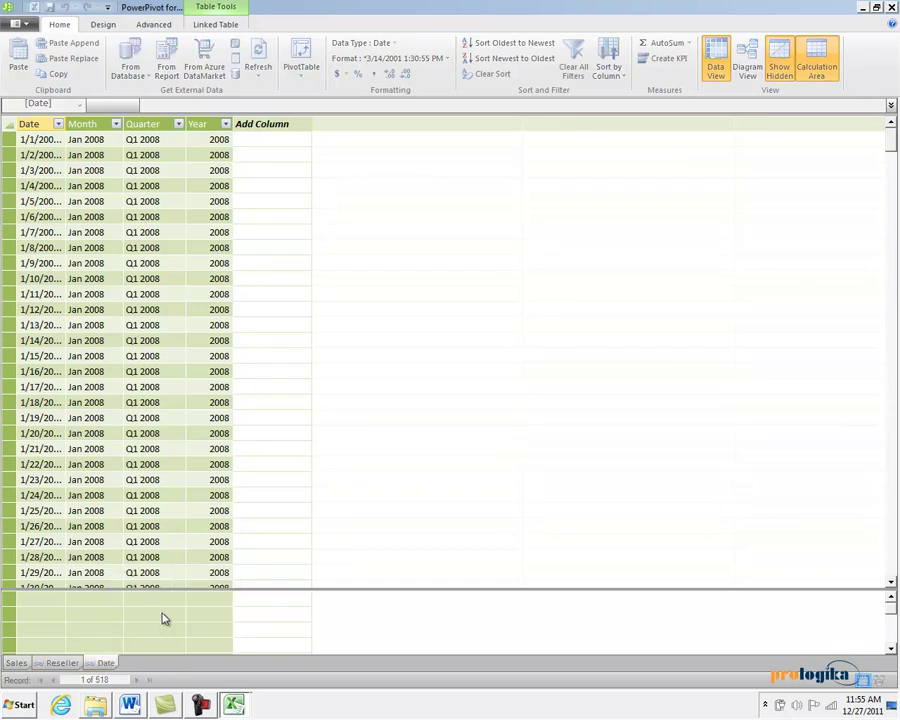
pyautogui.press('Return')
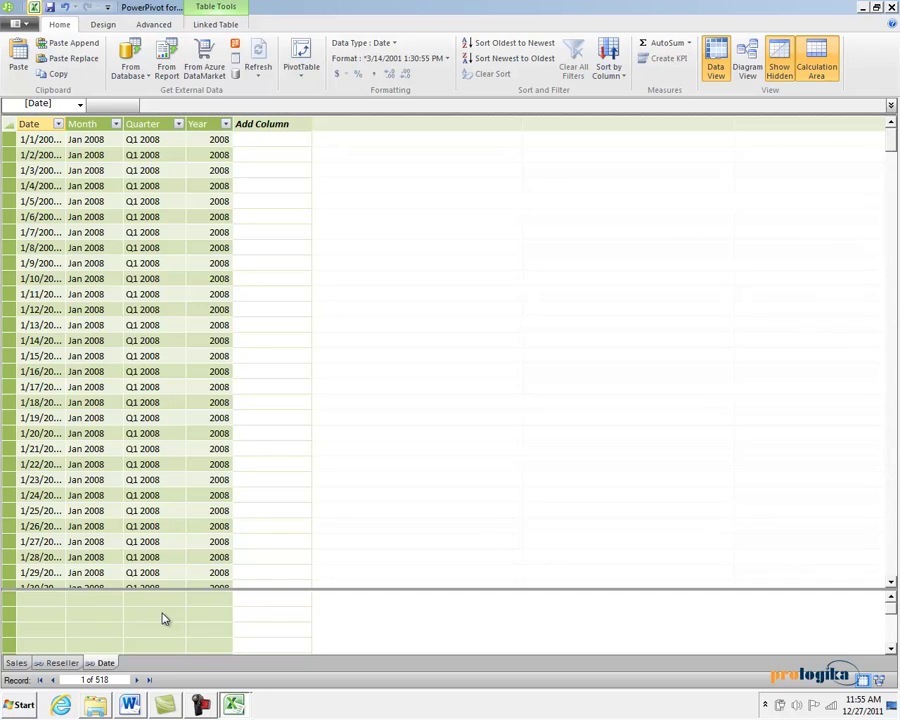
# - Compare the OrderDate column of the Sales table with the Date table's Date column, widening the latter to read its values
pyautogui.click(14, 663)
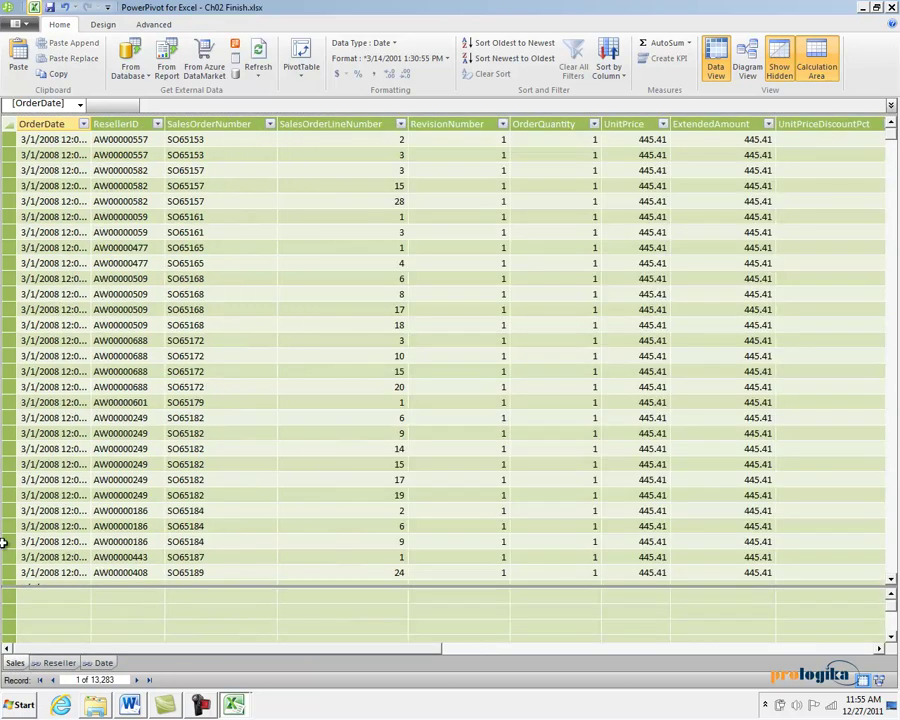
pyautogui.click(62, 125)
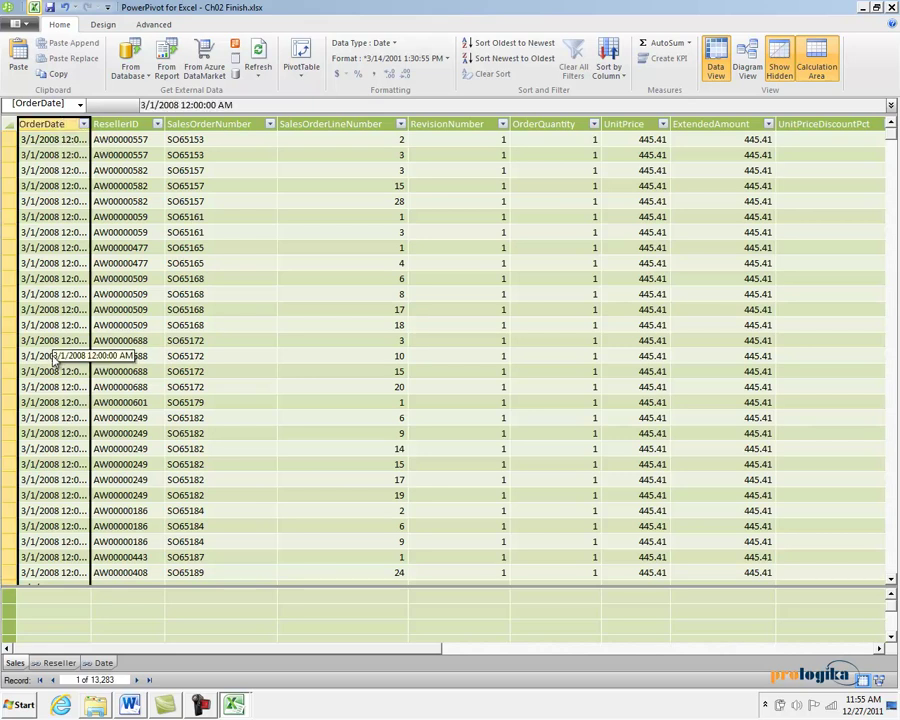
pyautogui.click(104, 663)
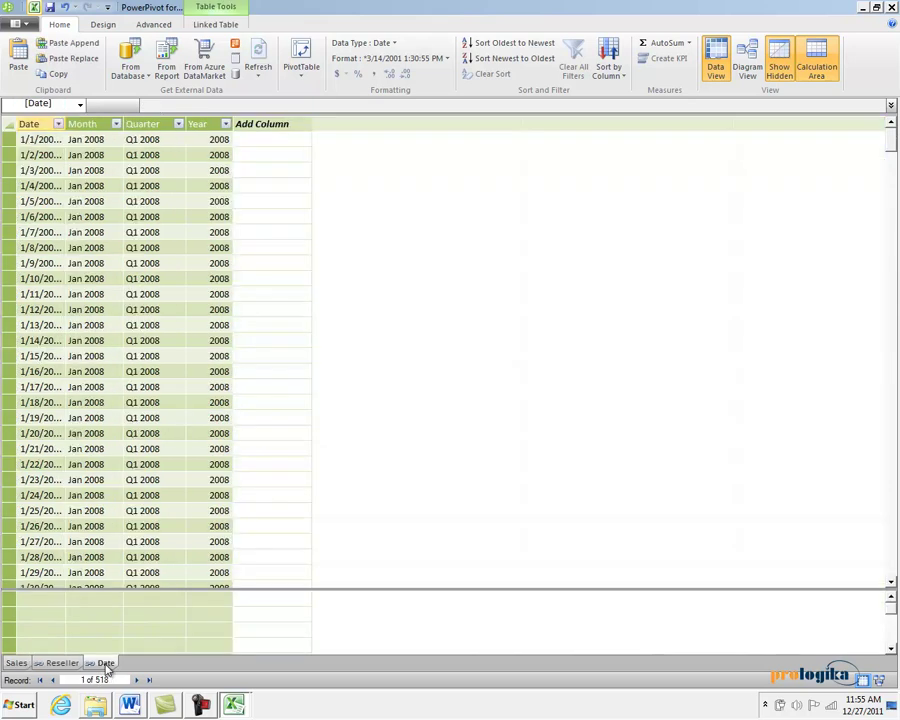
pyautogui.click(58, 124)
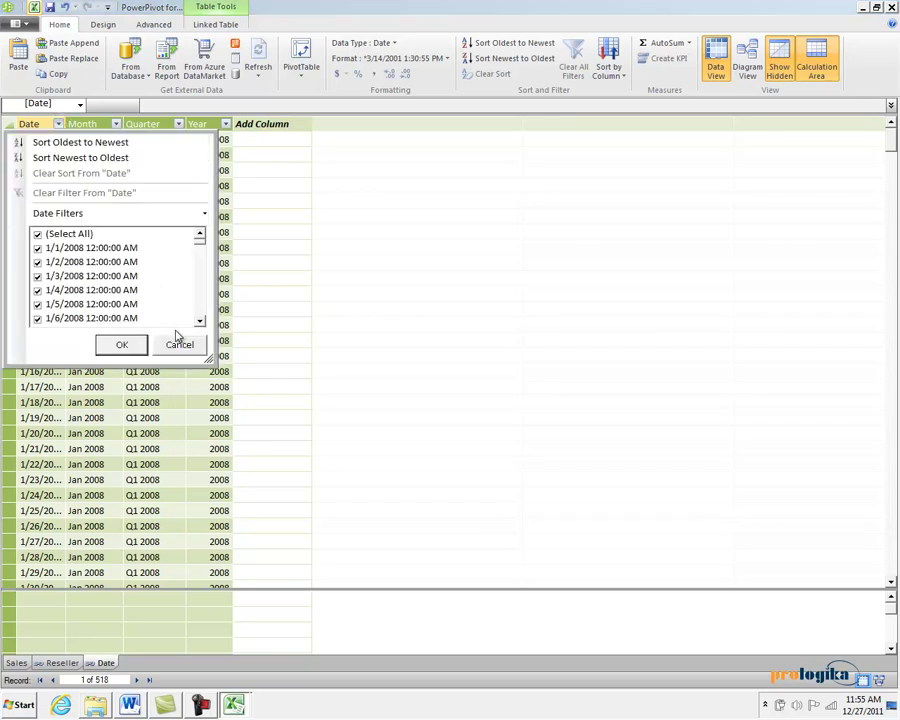
pyautogui.click(179, 344)
pyautogui.moveTo(68, 124); pyautogui.dragTo(96, 124)
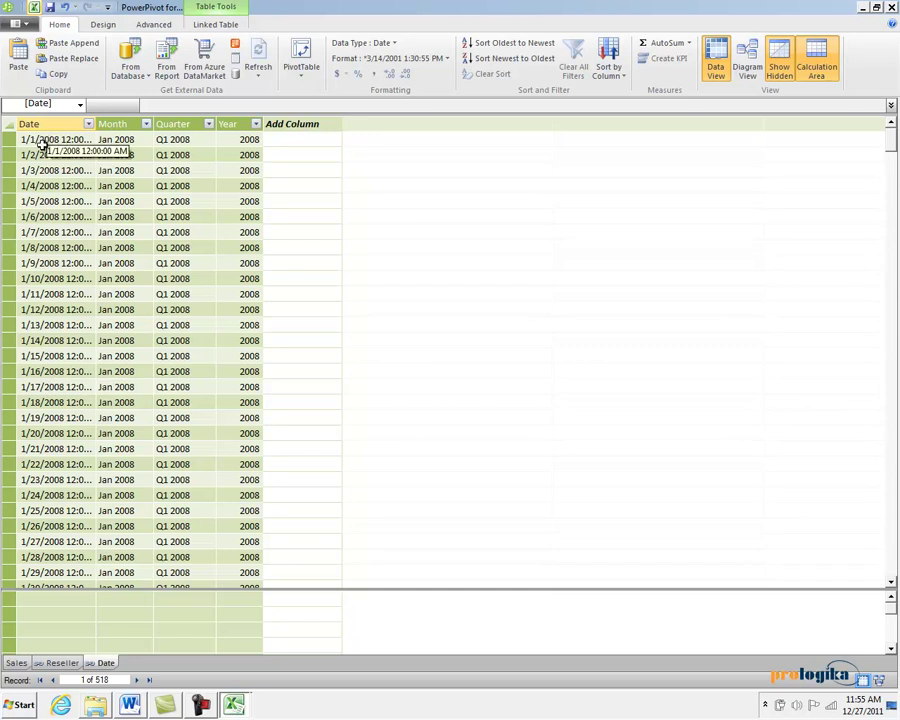
# - Compare the ResellerID column of the Sales table with the ResellerID column of the Reseller table, widening the latter slightly
pyautogui.click(16, 662)
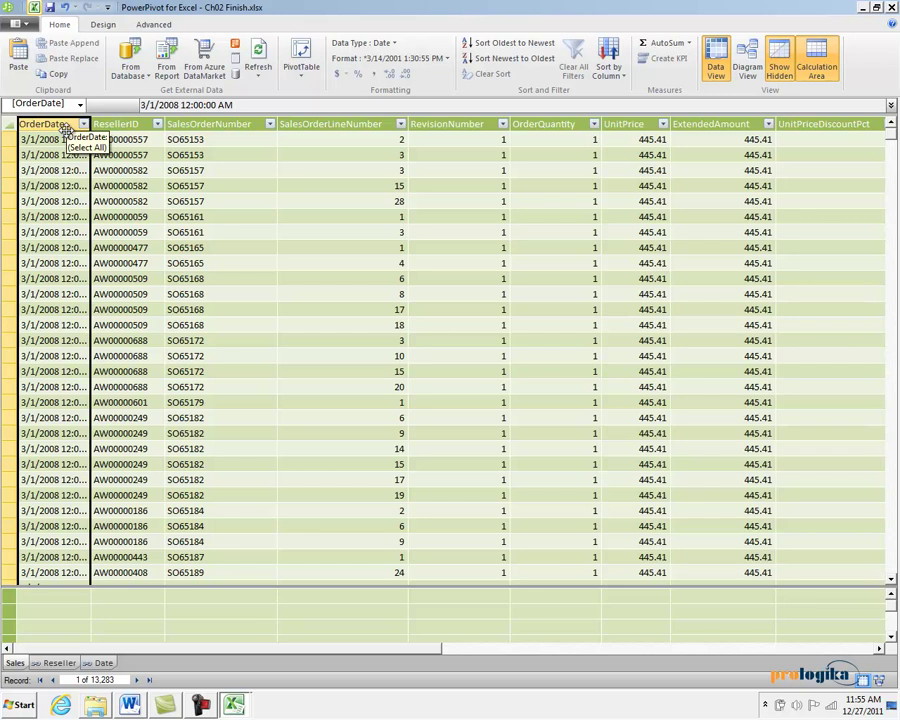
pyautogui.click(124, 124)
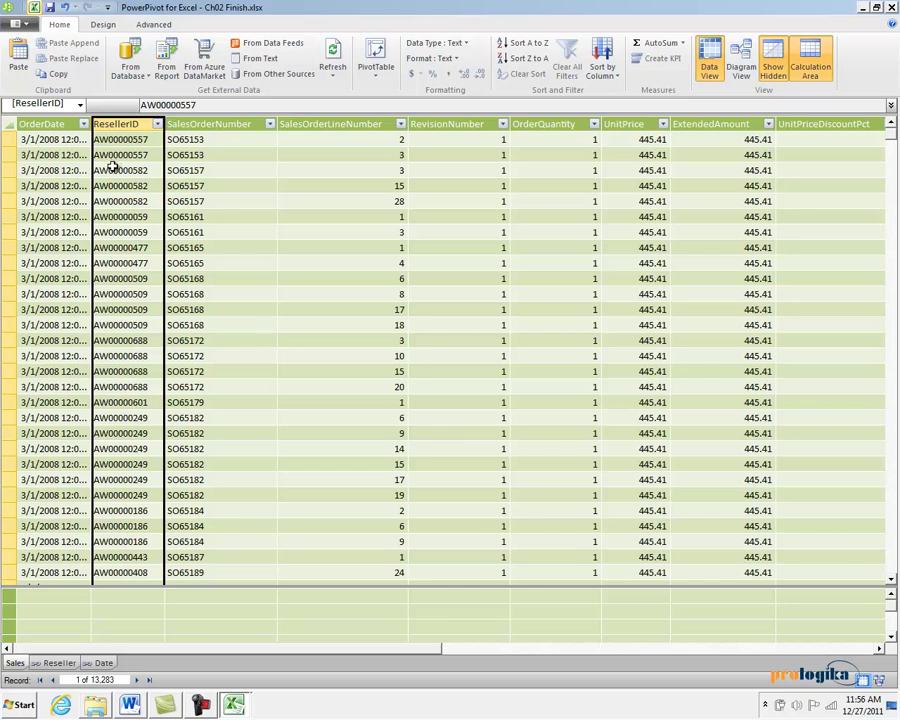
pyautogui.click(60, 663)
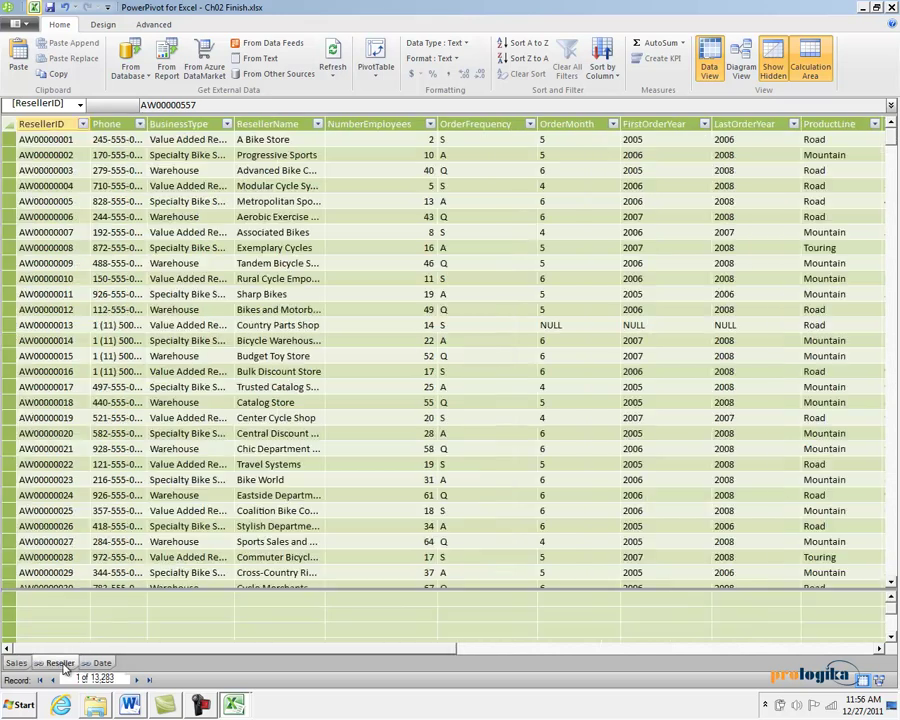
pyautogui.moveTo(91, 124); pyautogui.dragTo(98, 124)
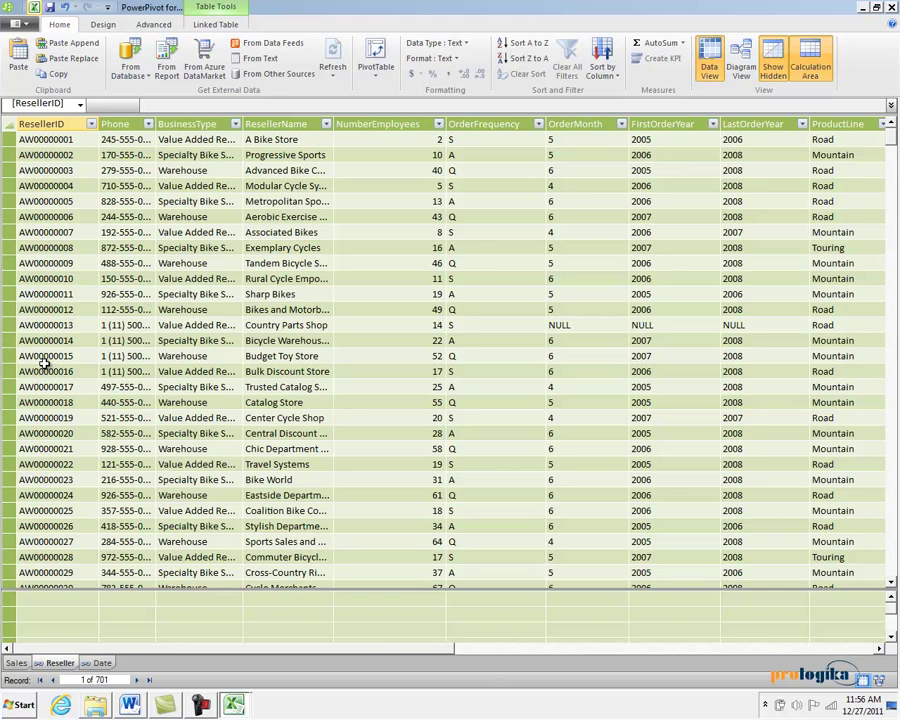
# - Create a relationship from the Sales table's OrderDate column to the Date column of the Date lookup table
pyautogui.click(15, 663)
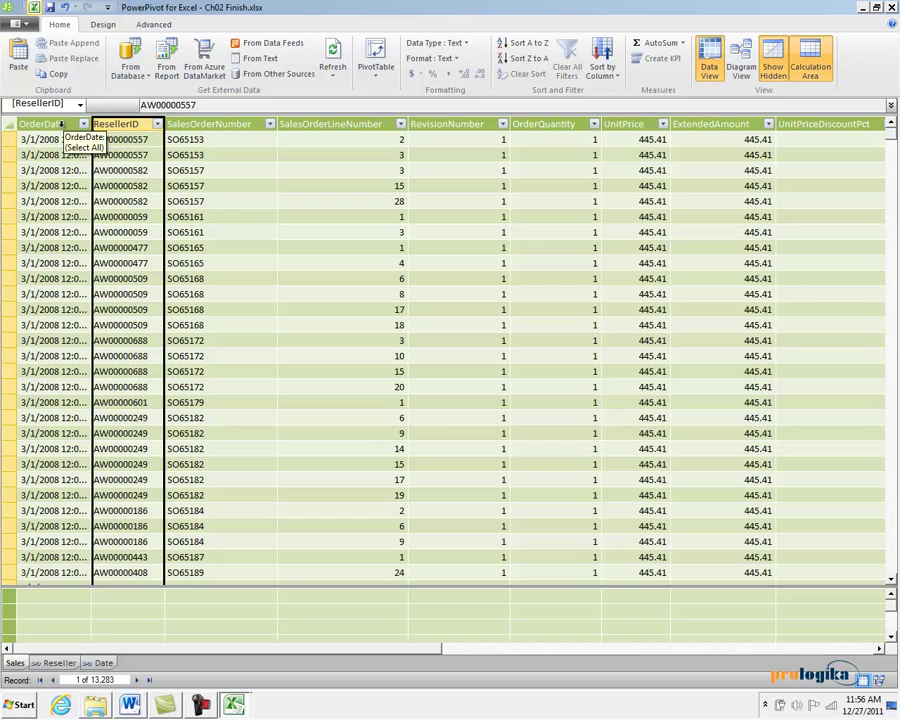
pyautogui.rightClick(62, 124)
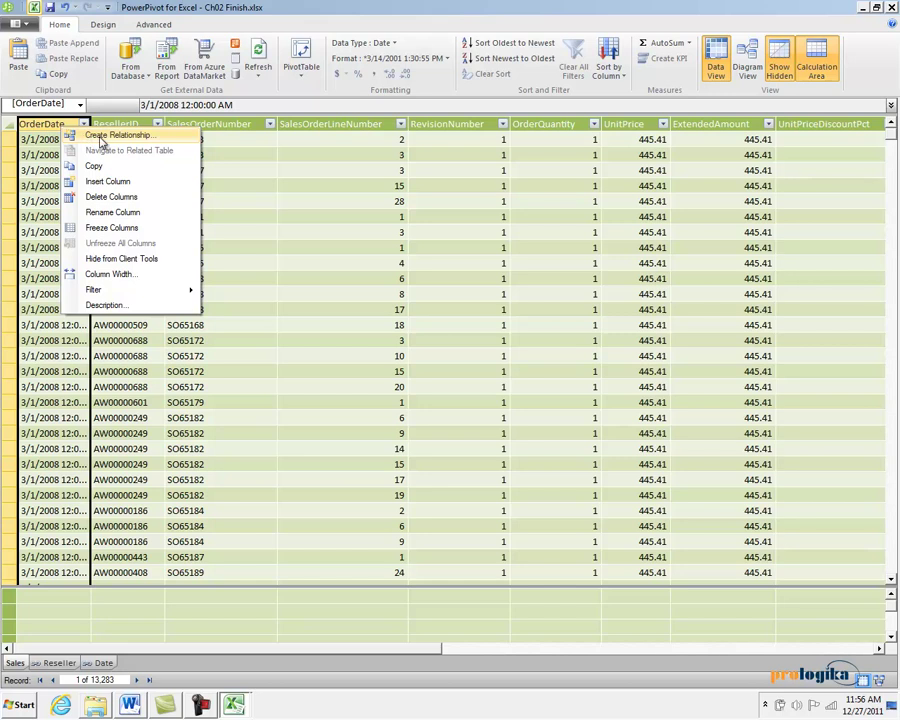
pyautogui.click(101, 140)
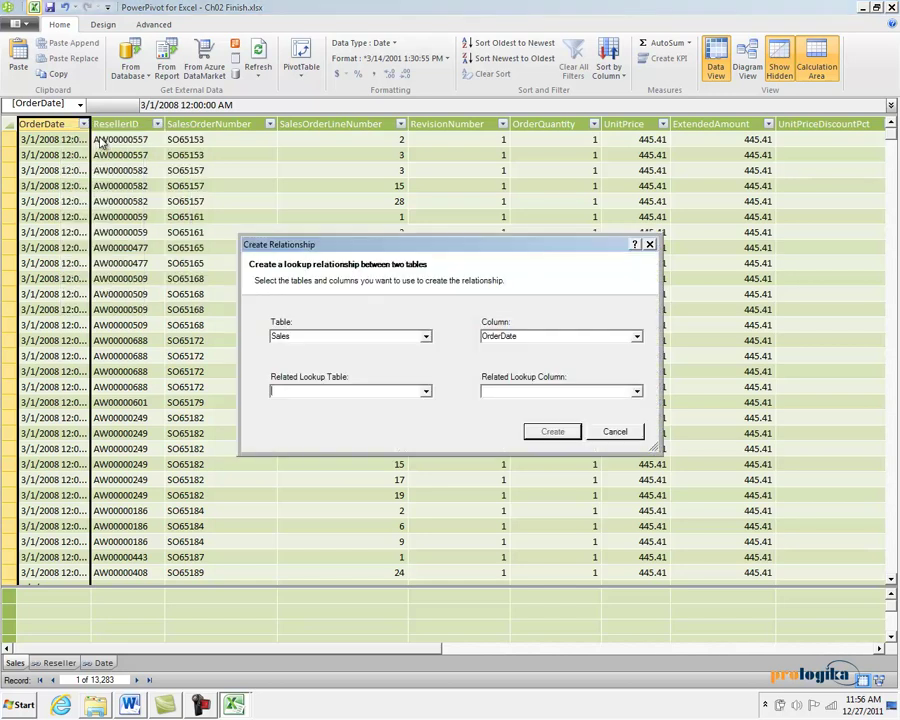
pyautogui.click(426, 392)
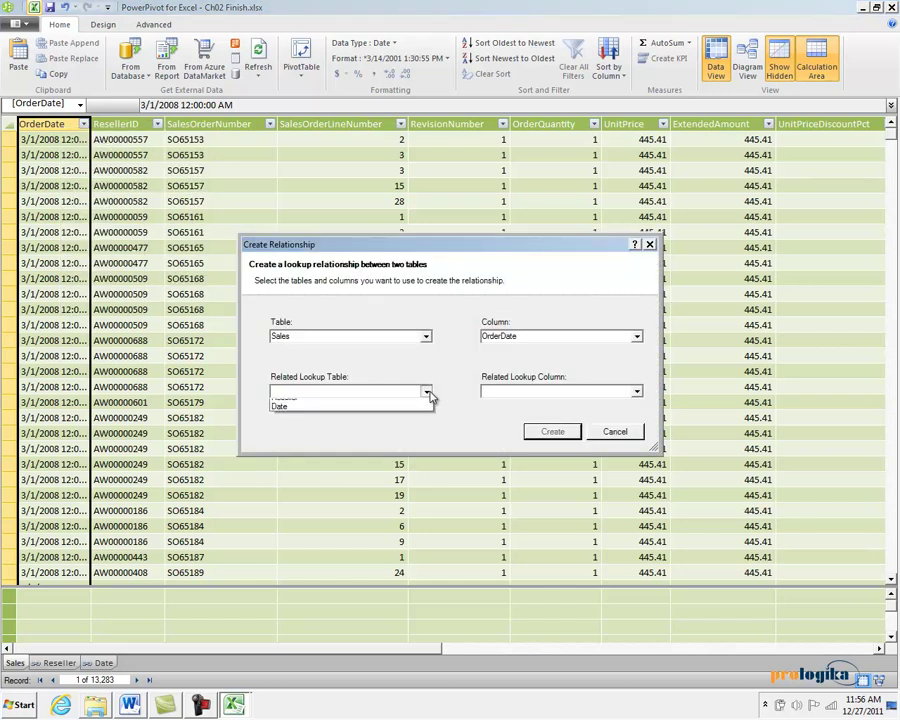
pyautogui.click(296, 414)
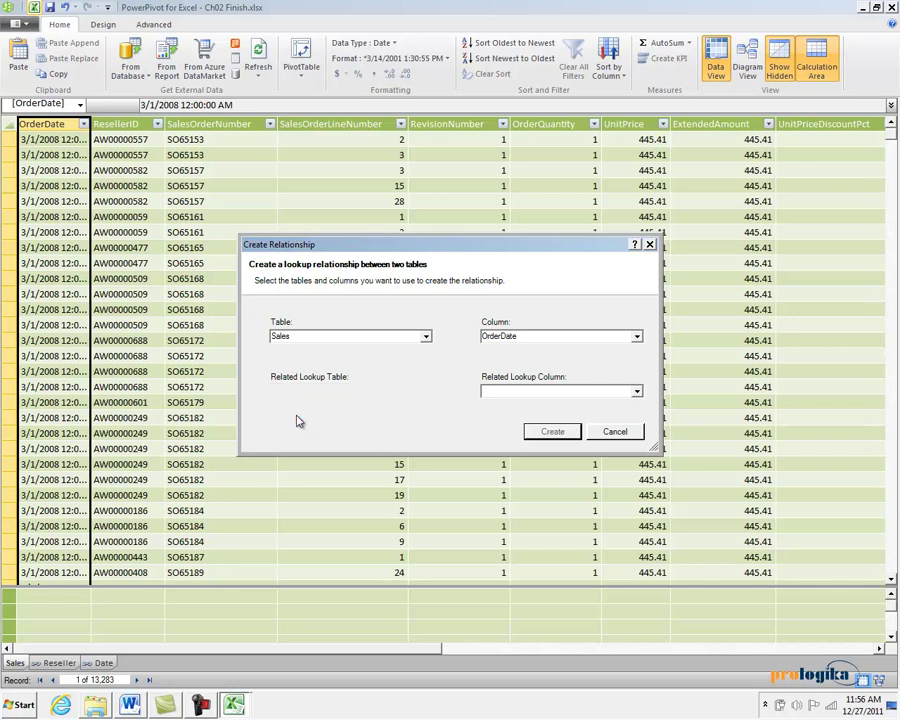
pyautogui.click(637, 392)
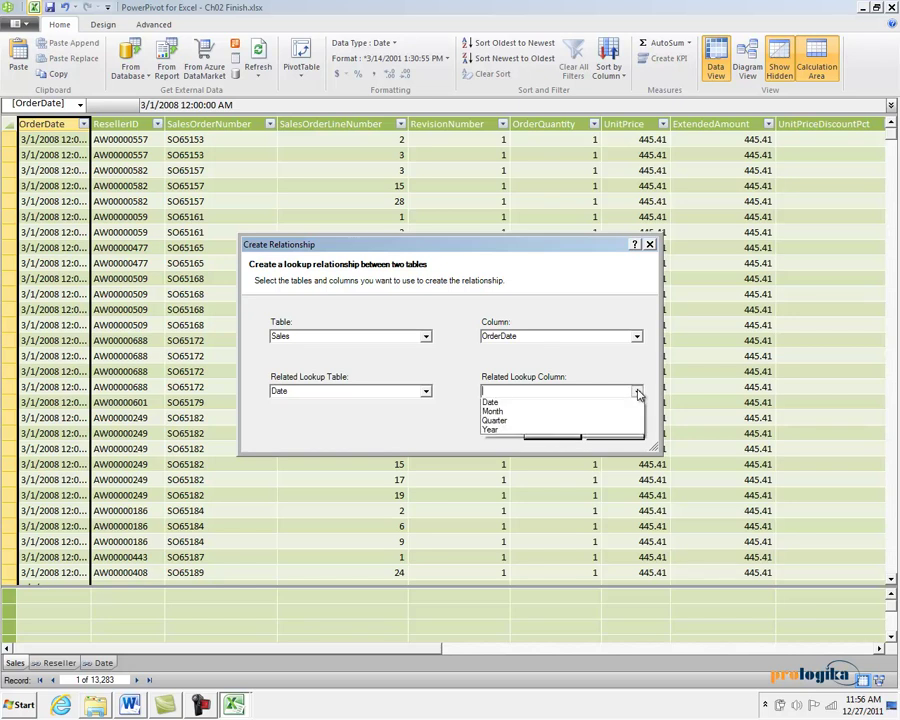
pyautogui.click(554, 402)
pyautogui.click(552, 433)
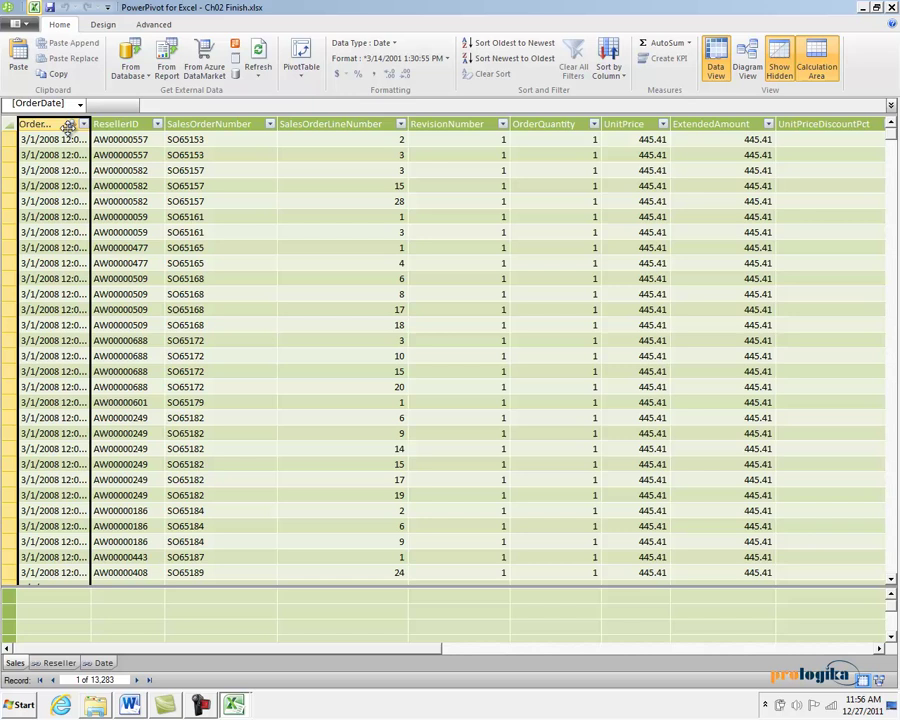
# - Create a relationship from the Sales table's ResellerID column to the ResellerID column of the Reseller lookup table
pyautogui.click(117, 124)
pyautogui.rightClick(117, 124)
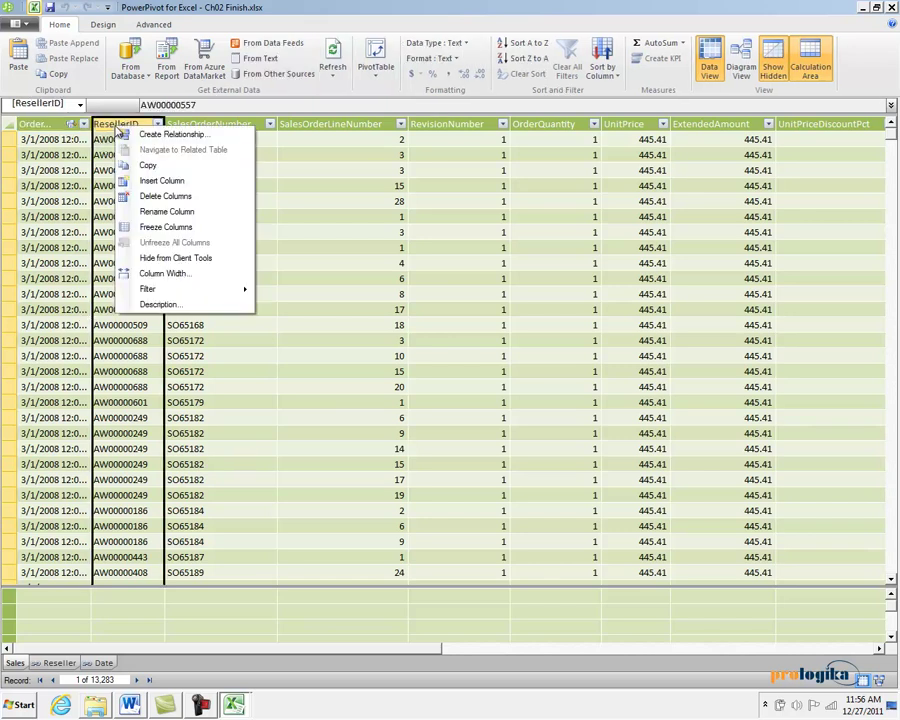
pyautogui.click(160, 140)
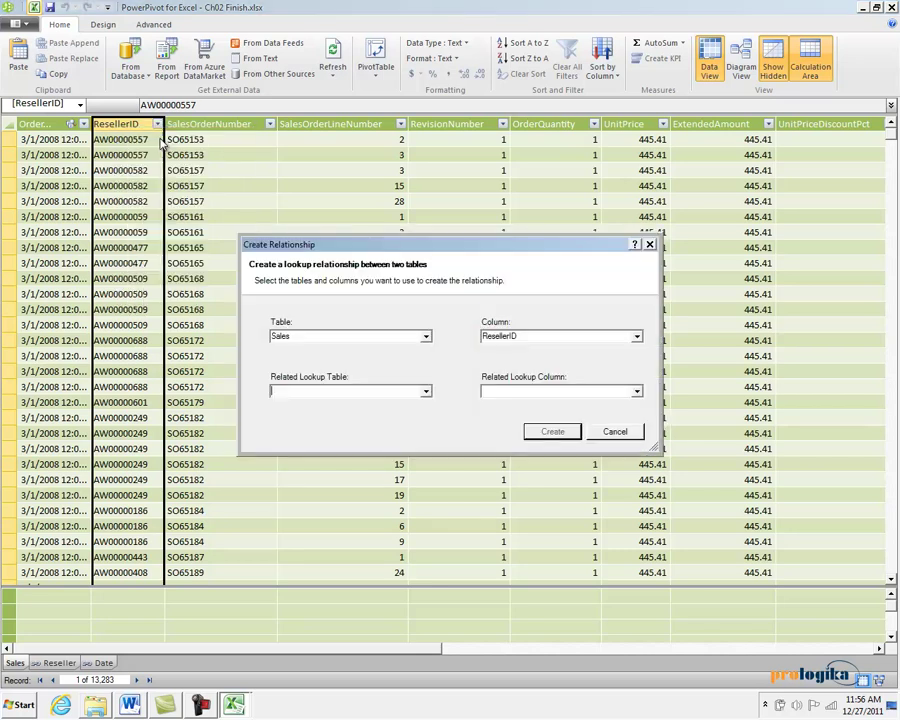
pyautogui.click(426, 393)
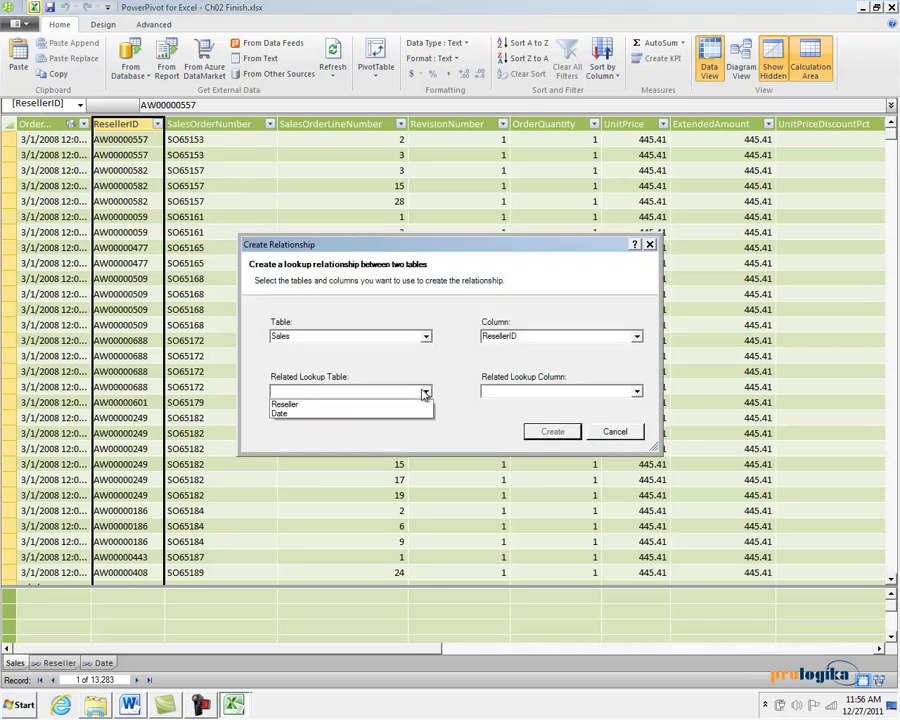
pyautogui.click(314, 406)
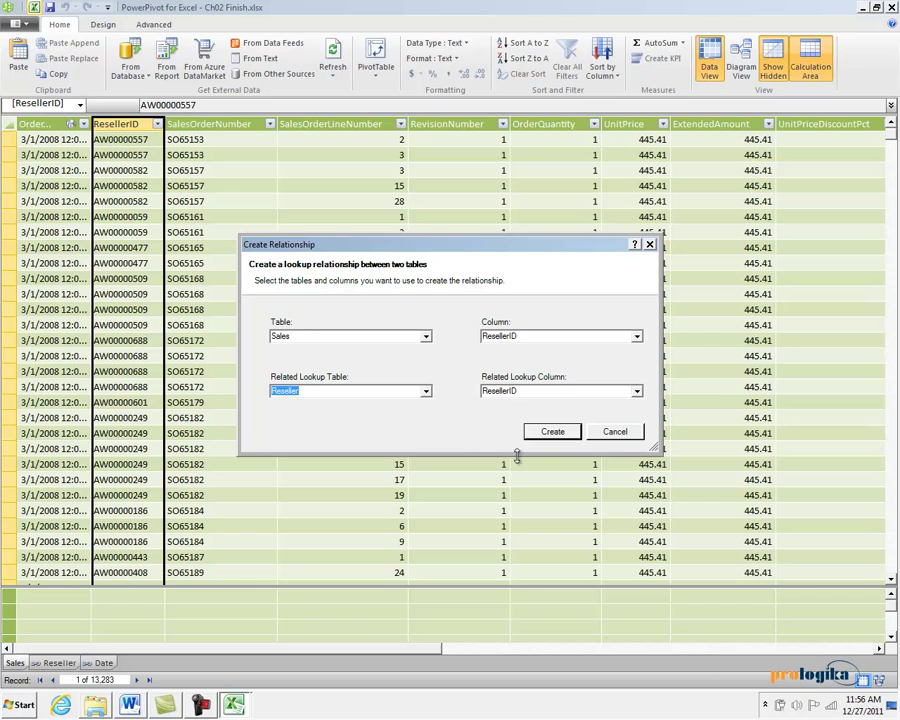
pyautogui.click(550, 433)
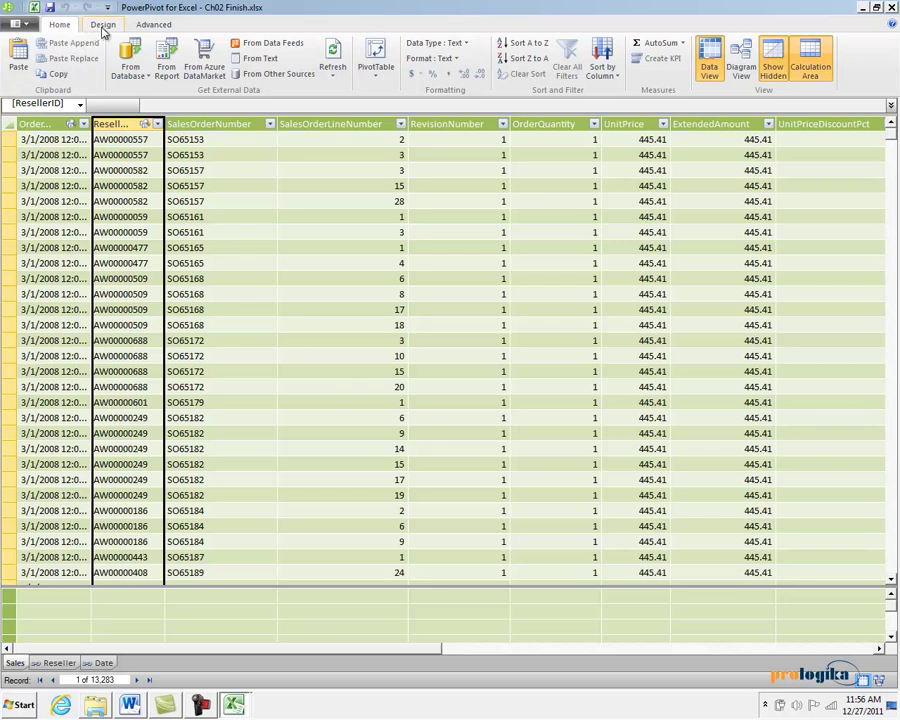
# - Review the model's table relationships in Manage Relationships, then close the list without changing anything
pyautogui.click(103, 25)
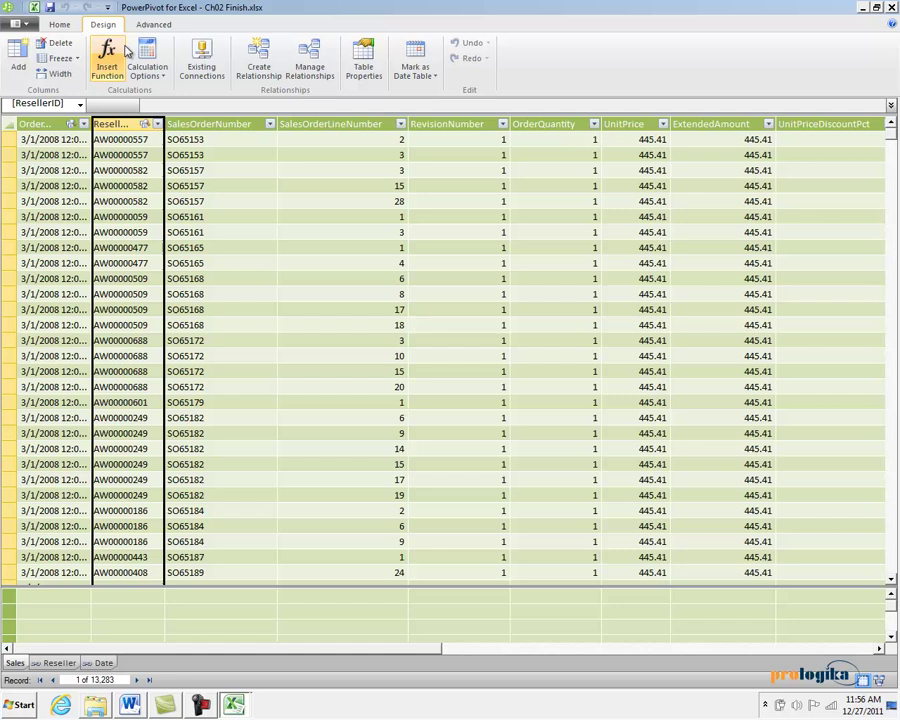
pyautogui.click(312, 70)
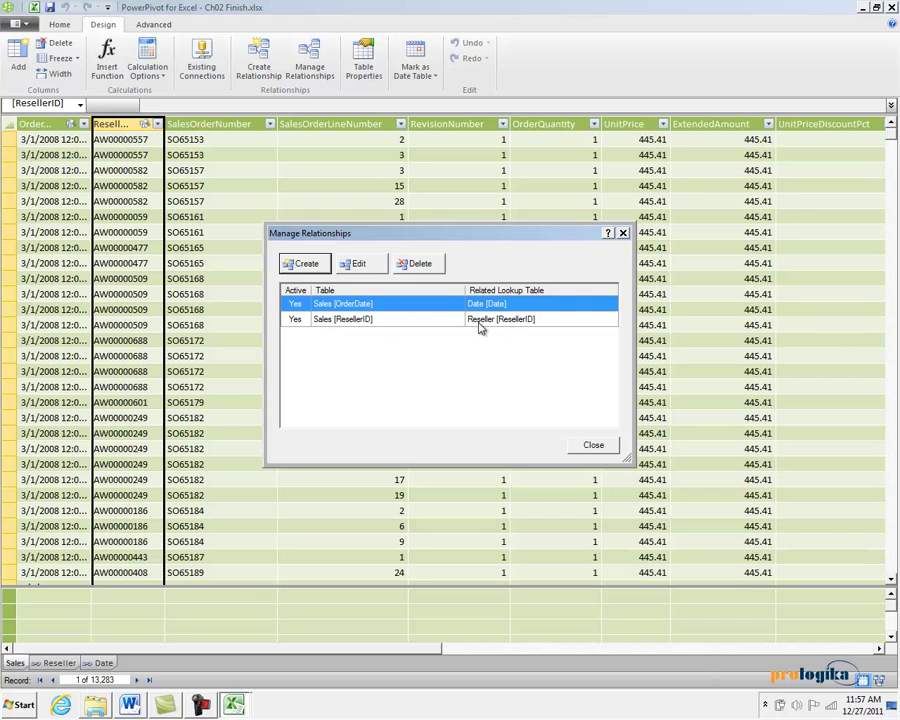
pyautogui.click(596, 445)
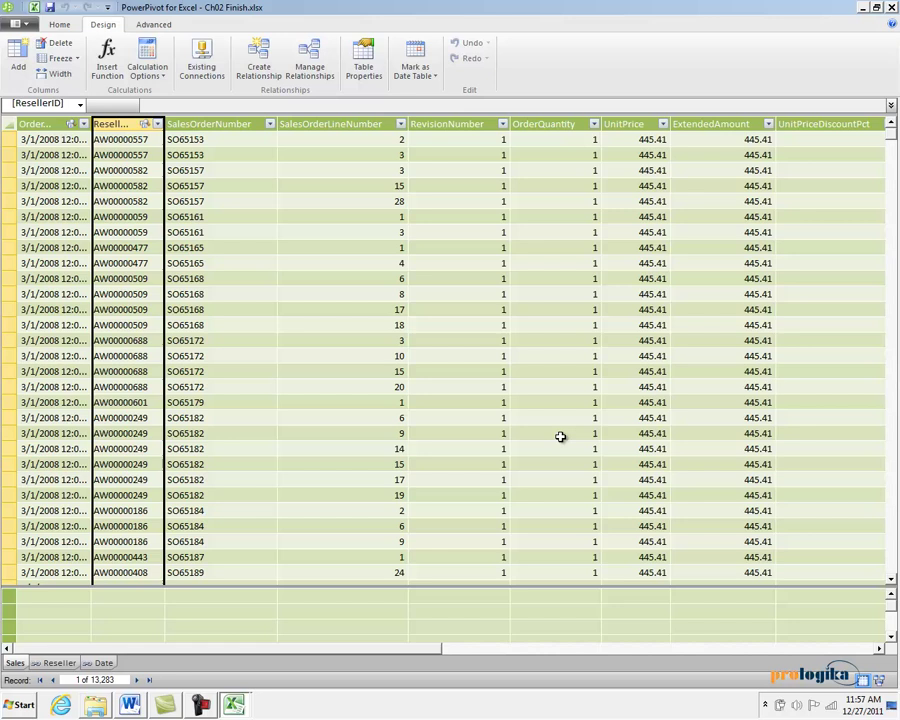